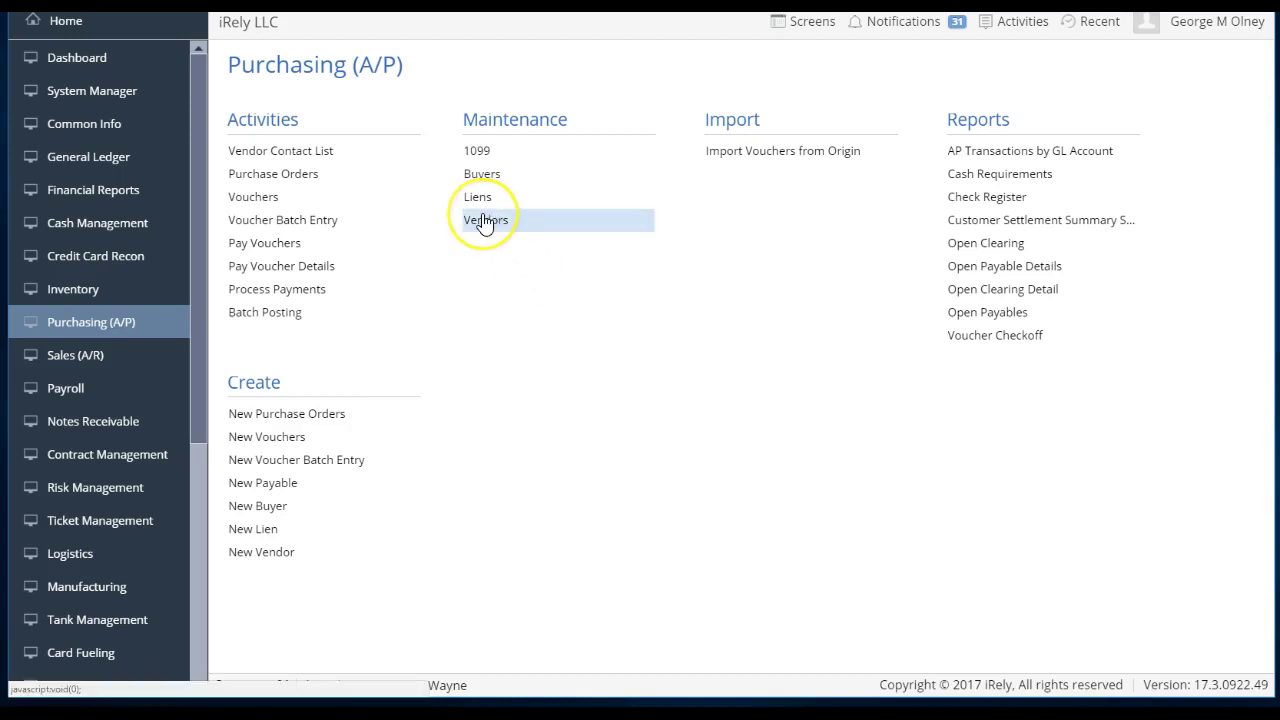
- Open the 1099 example vendor from Vendors, browse its Locations and Contacts, and return to Entity
left_click(495, 229)
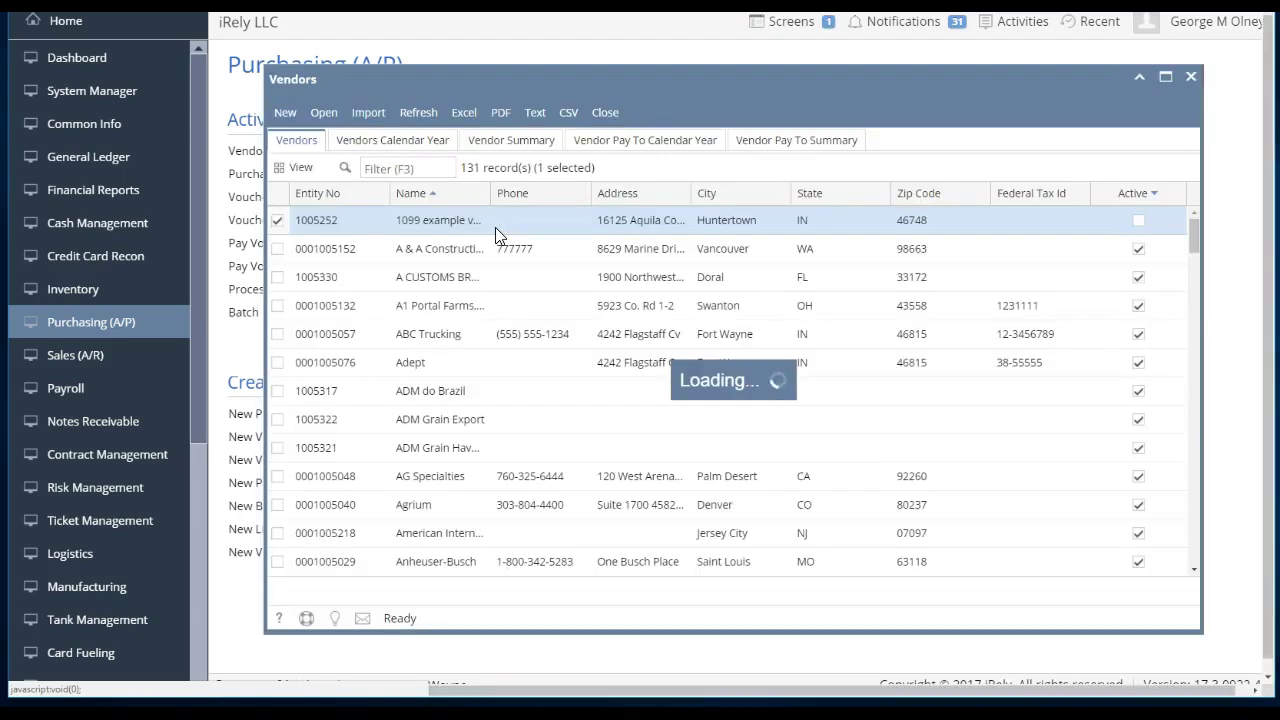
double_click(495, 220)
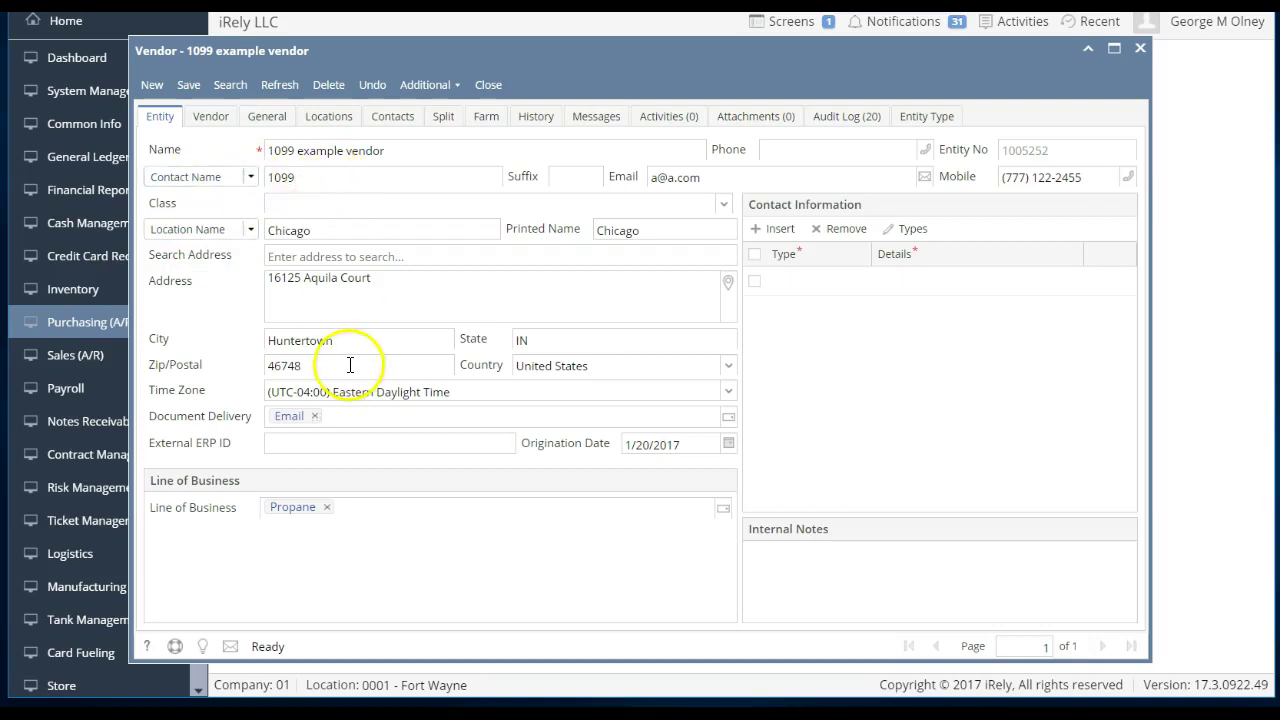
left_click(327, 118)
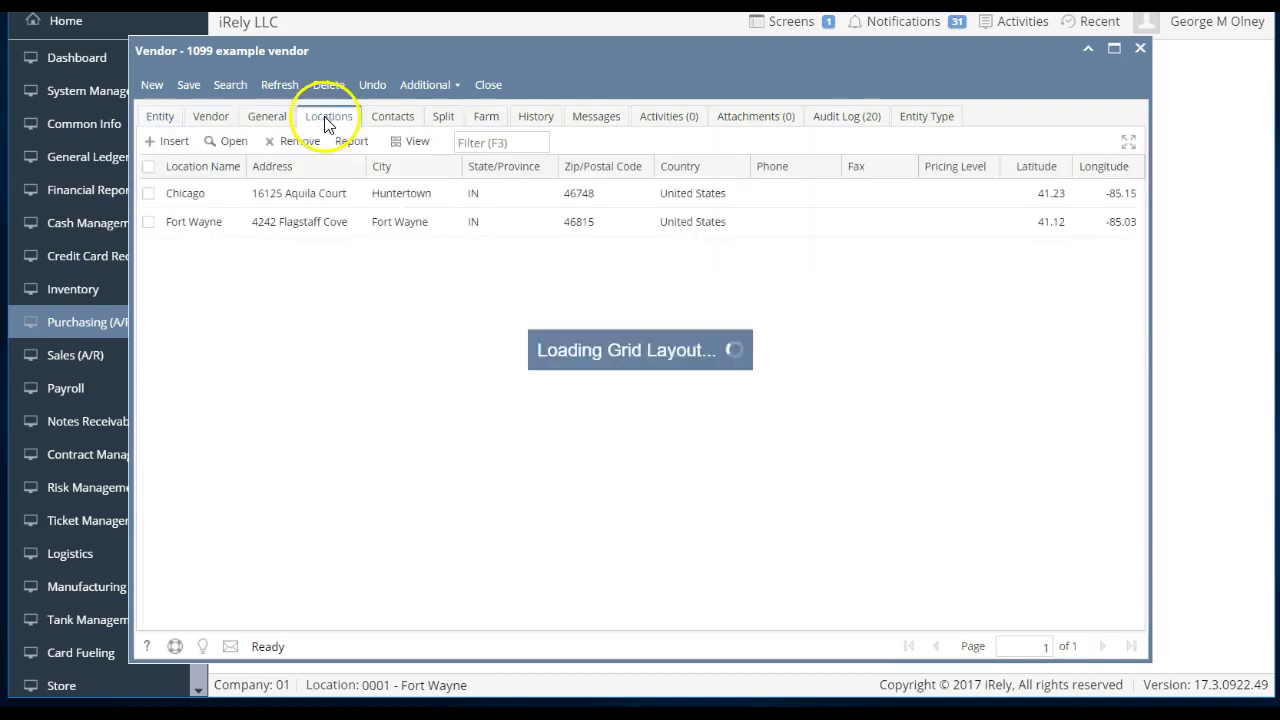
left_click(382, 120)
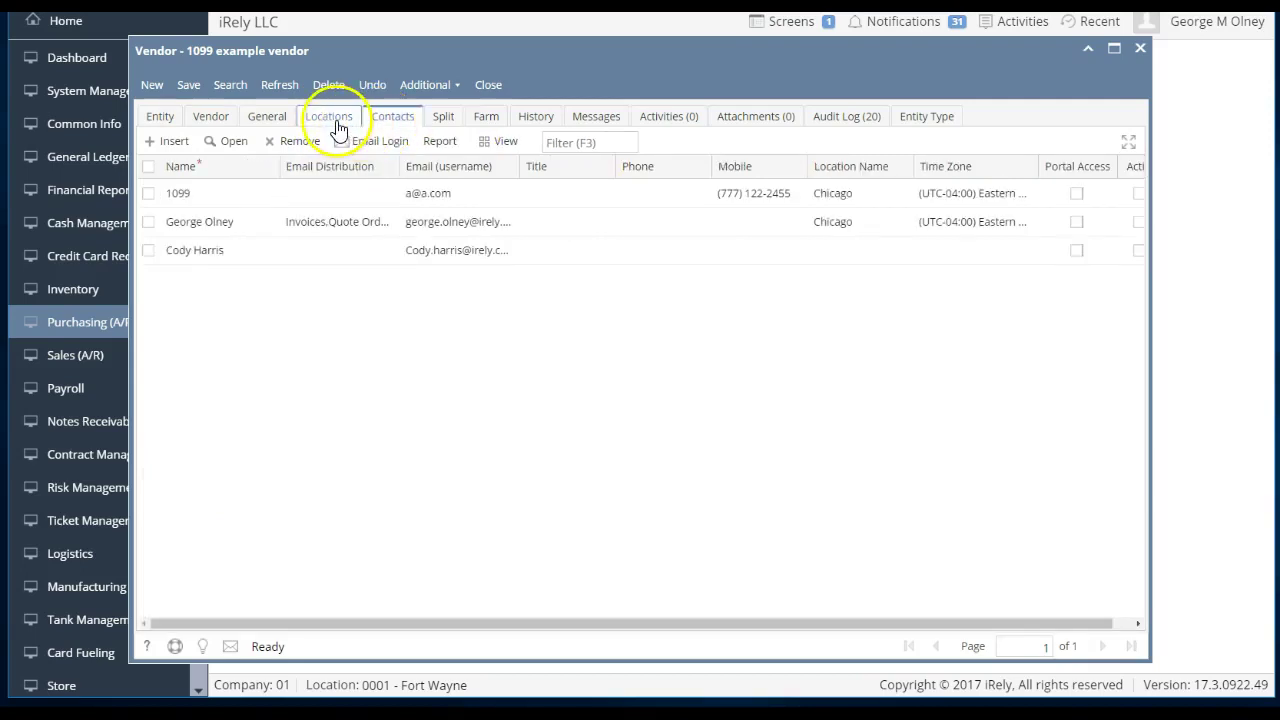
left_click(155, 120)
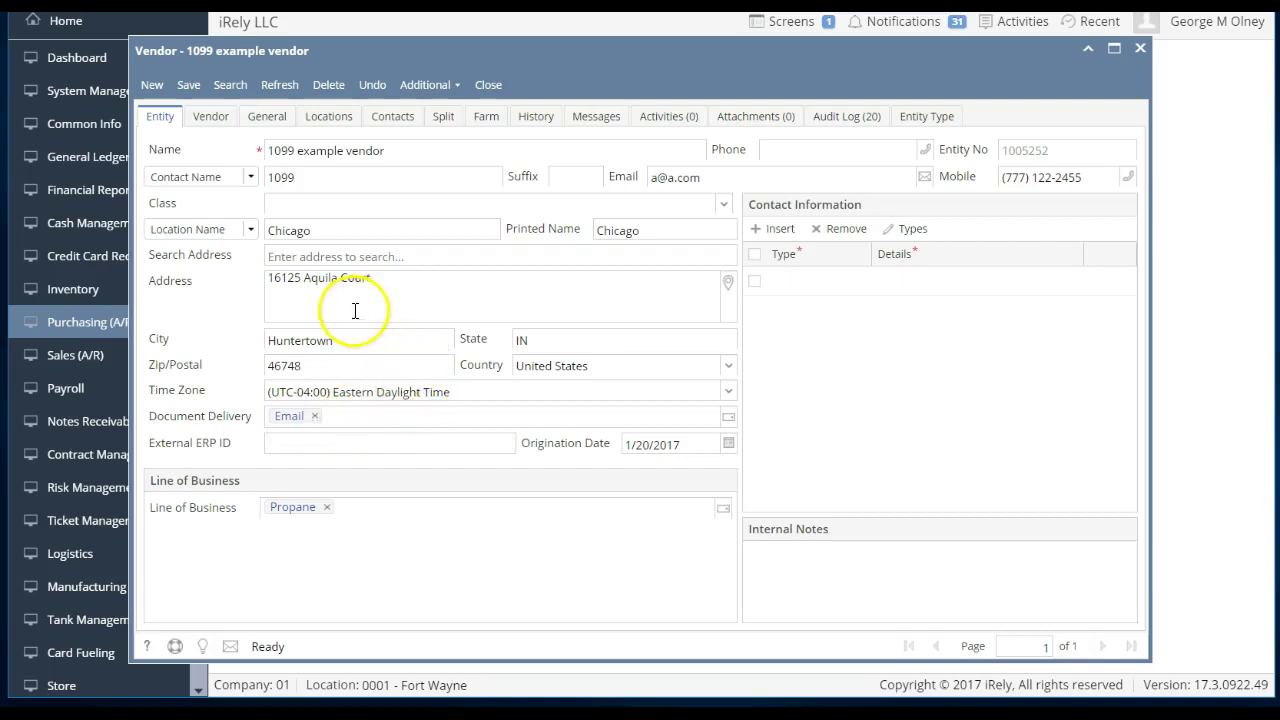
- Review the vendor-specific details and the Customer and Vendor entity types, then return to Entity
left_click(211, 118)
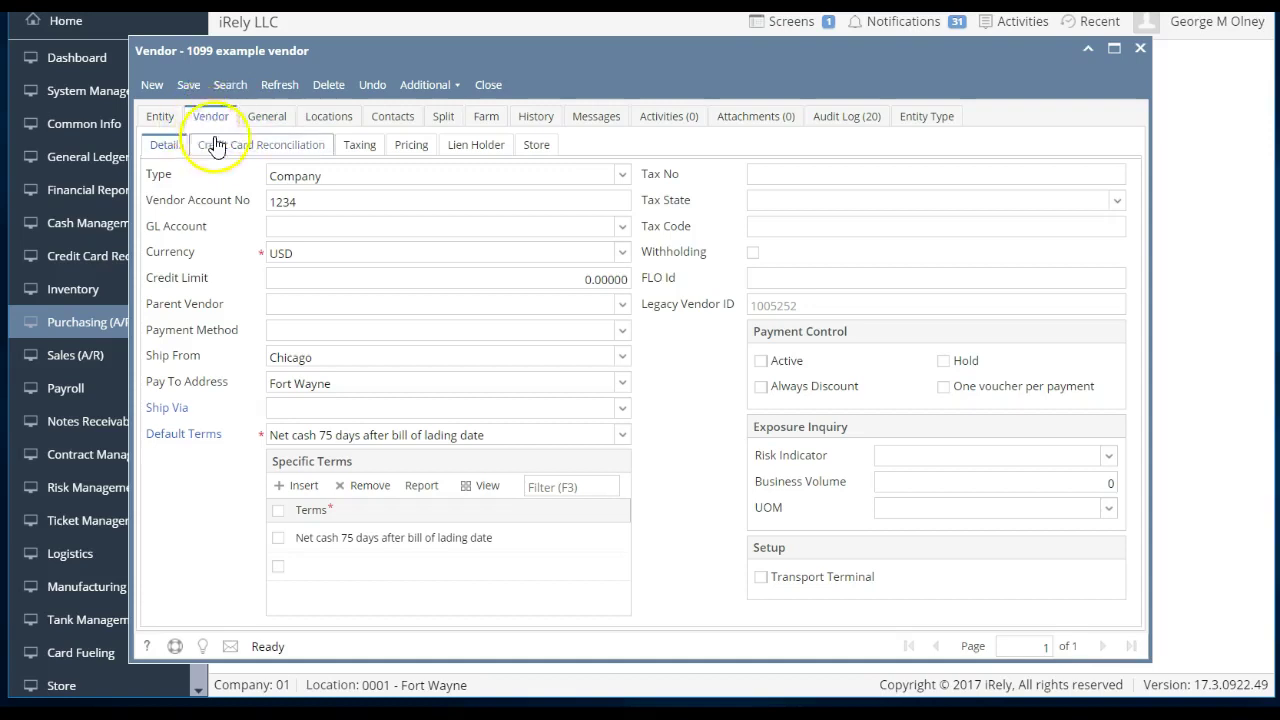
left_click(168, 119)
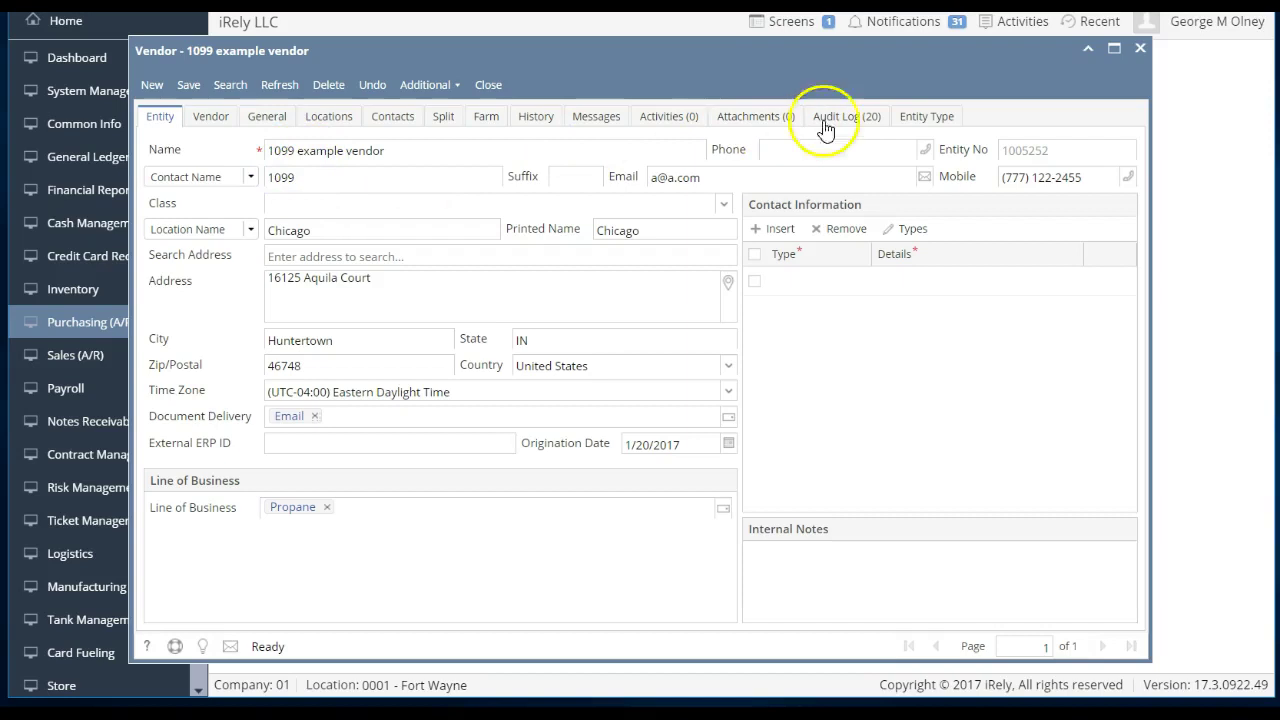
left_click(910, 117)
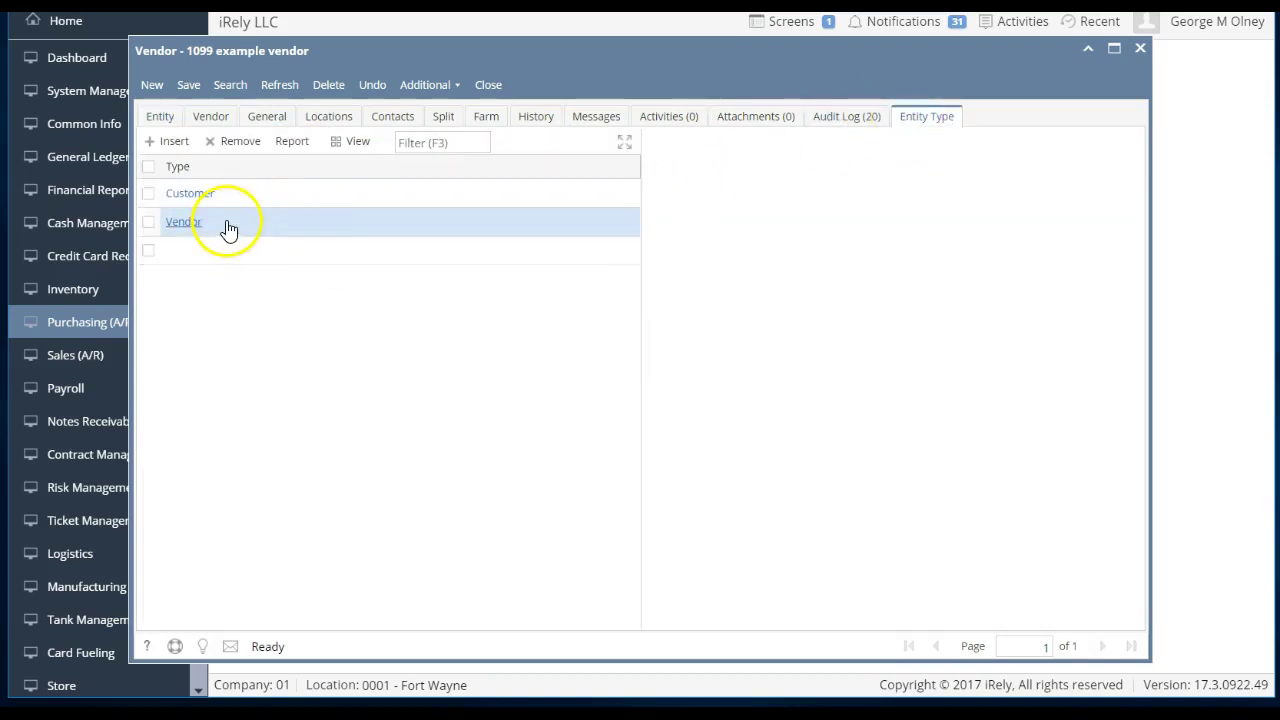
left_click(158, 120)
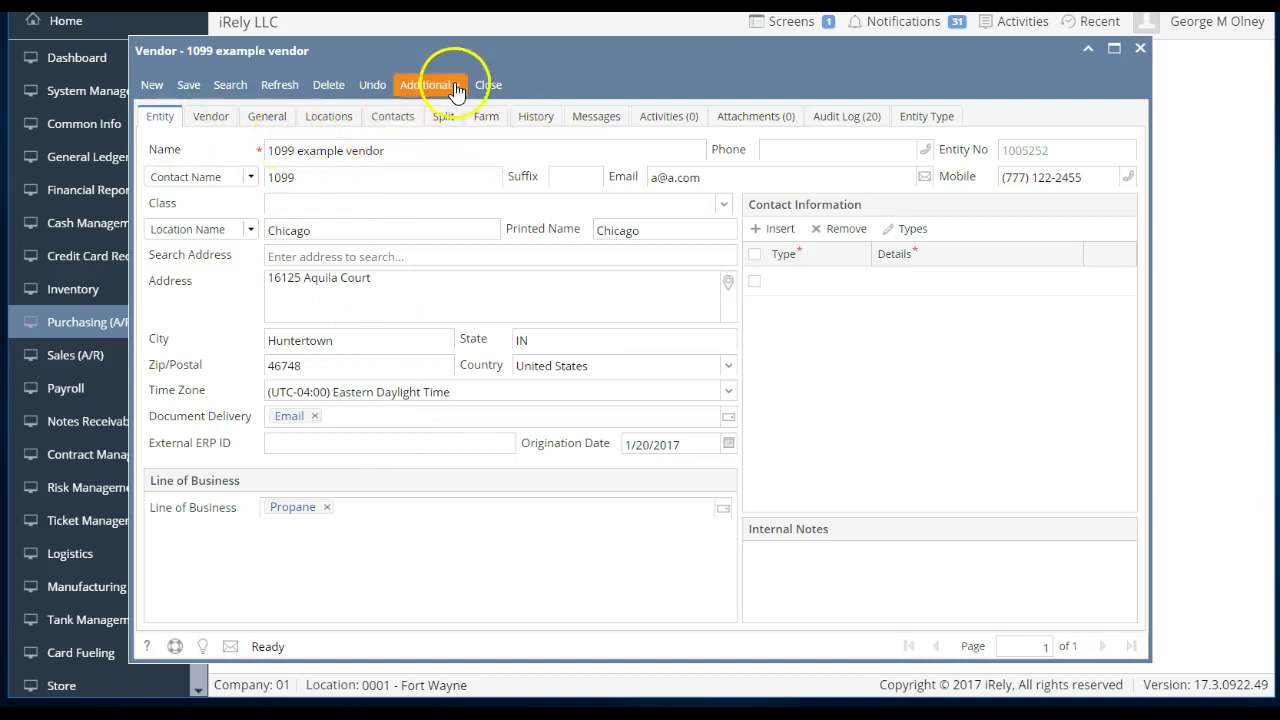
left_click(489, 87)
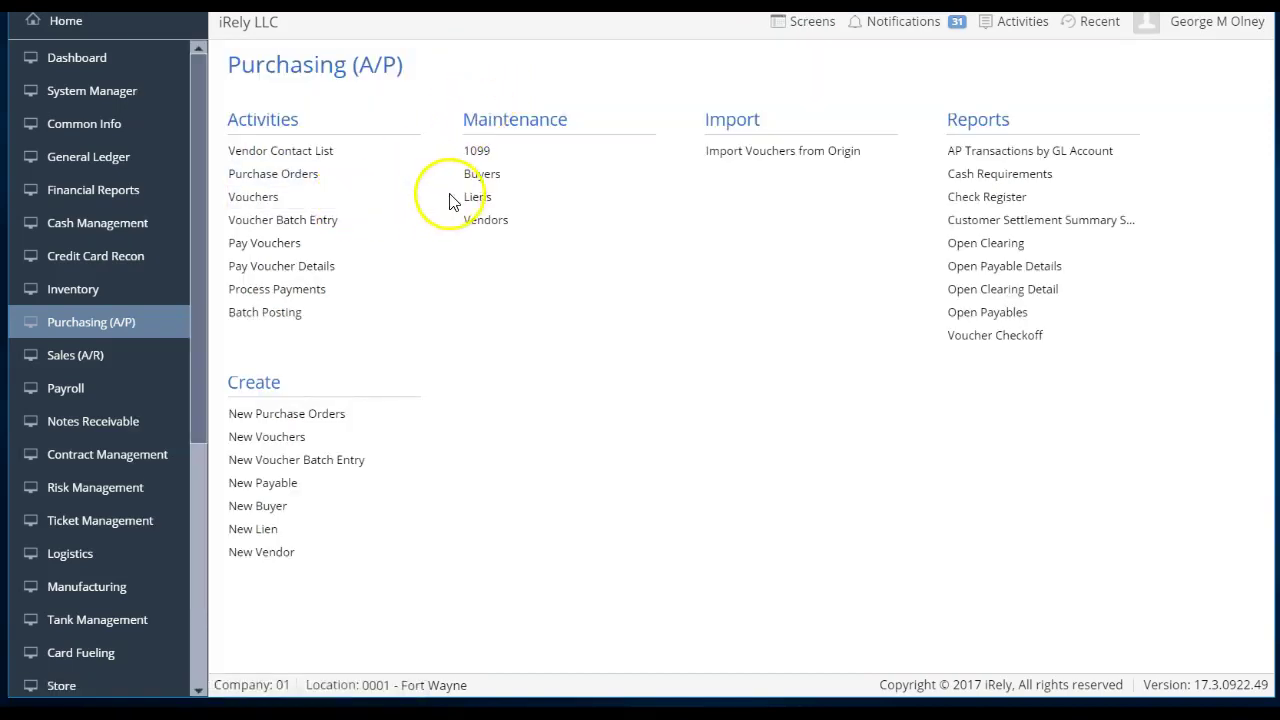
left_click(476, 219)
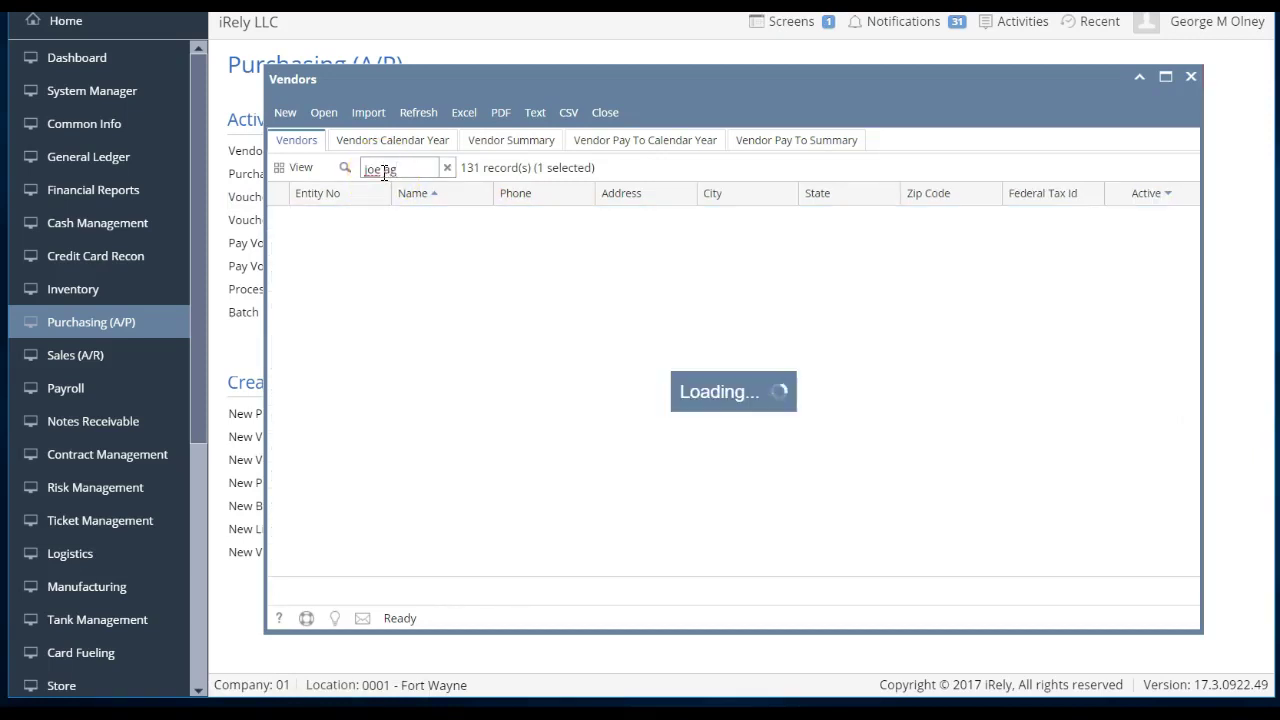
double_click(423, 222)
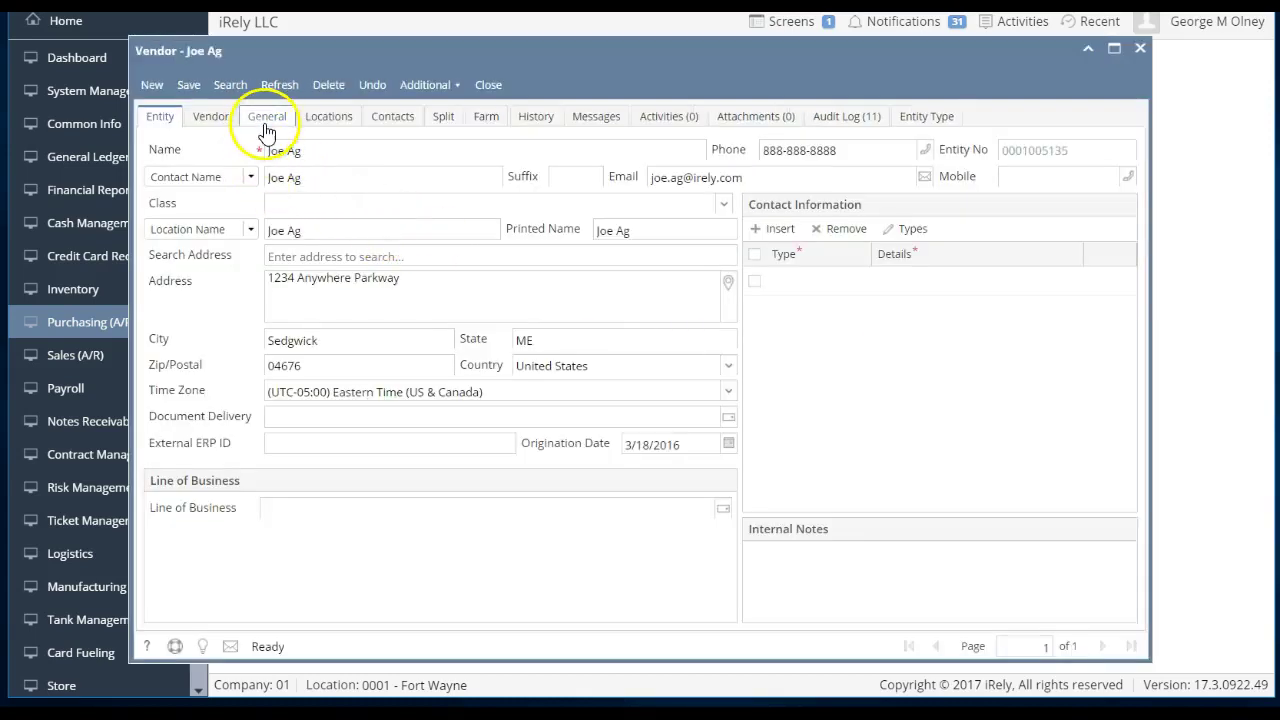
left_click(381, 122)
double_click(334, 193)
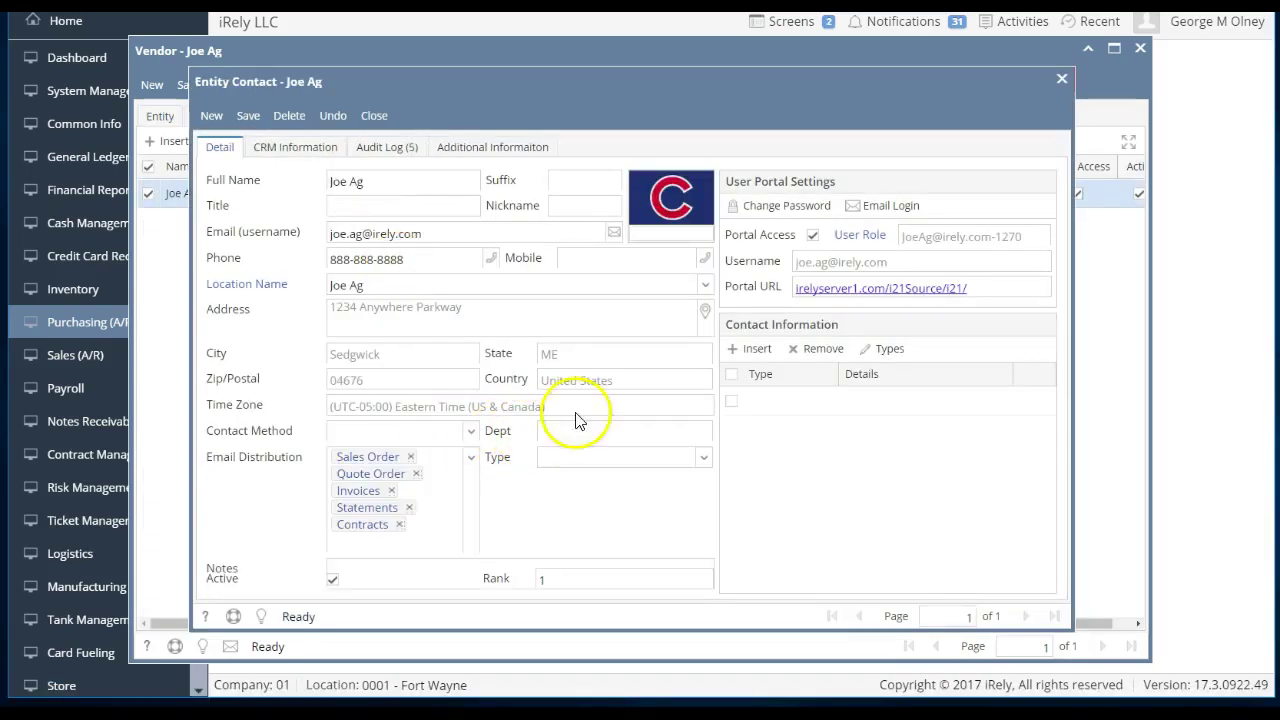
left_click(881, 240)
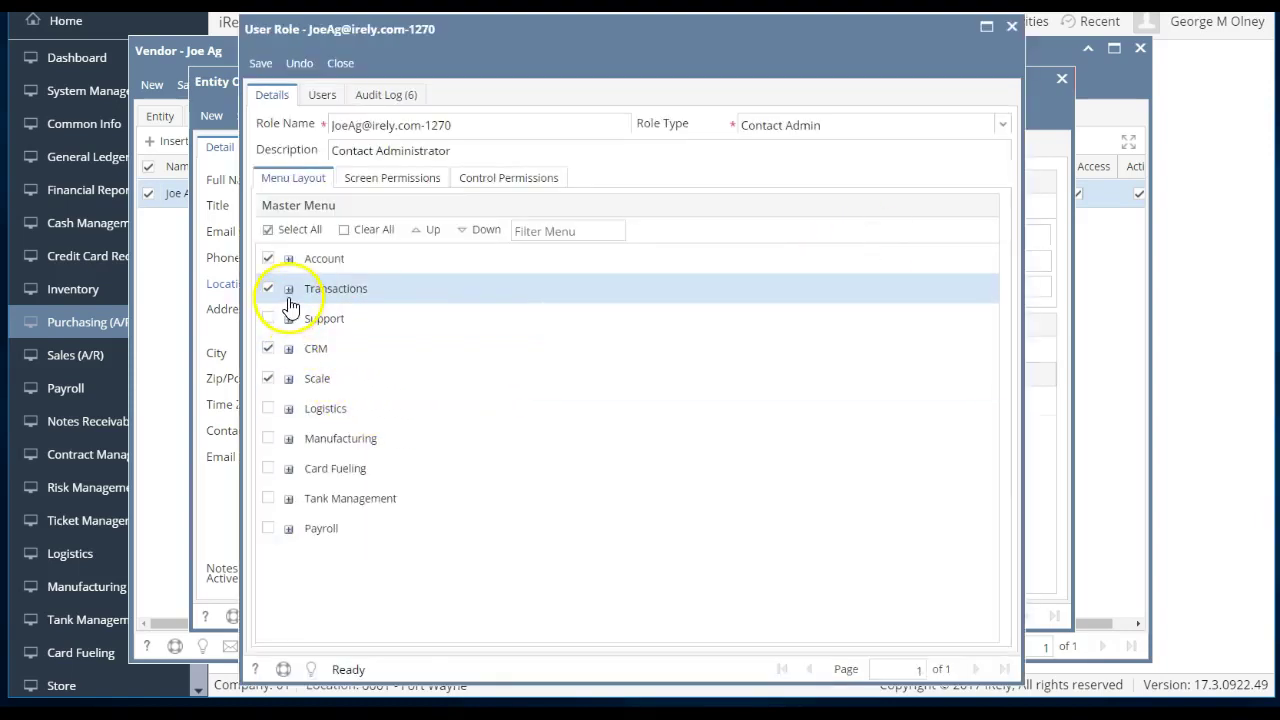
left_click(288, 289)
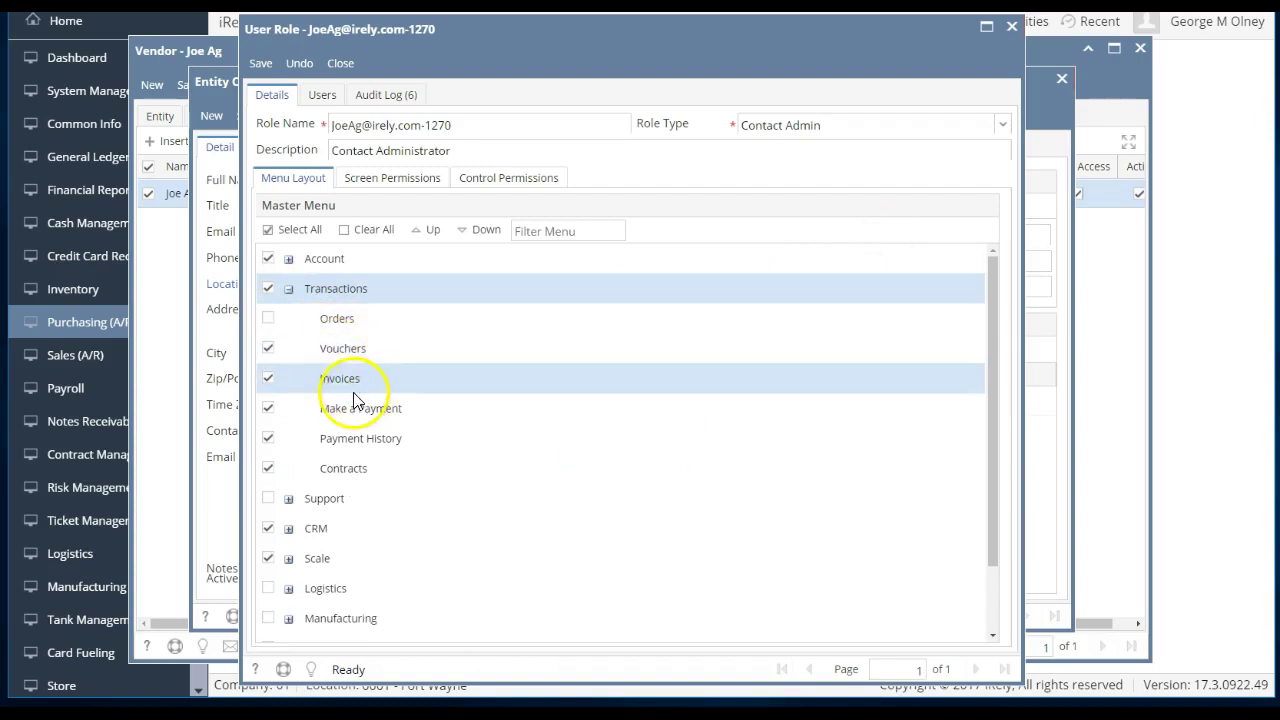
left_click(345, 417)
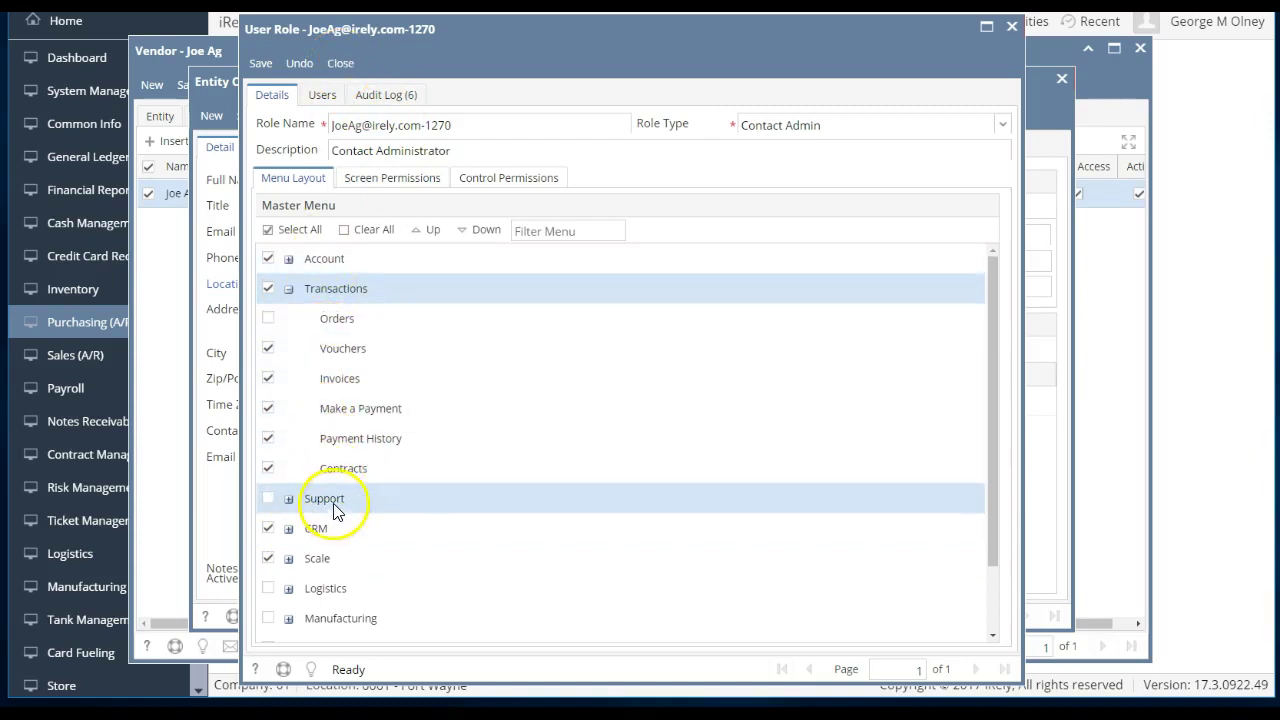
left_click(340, 63)
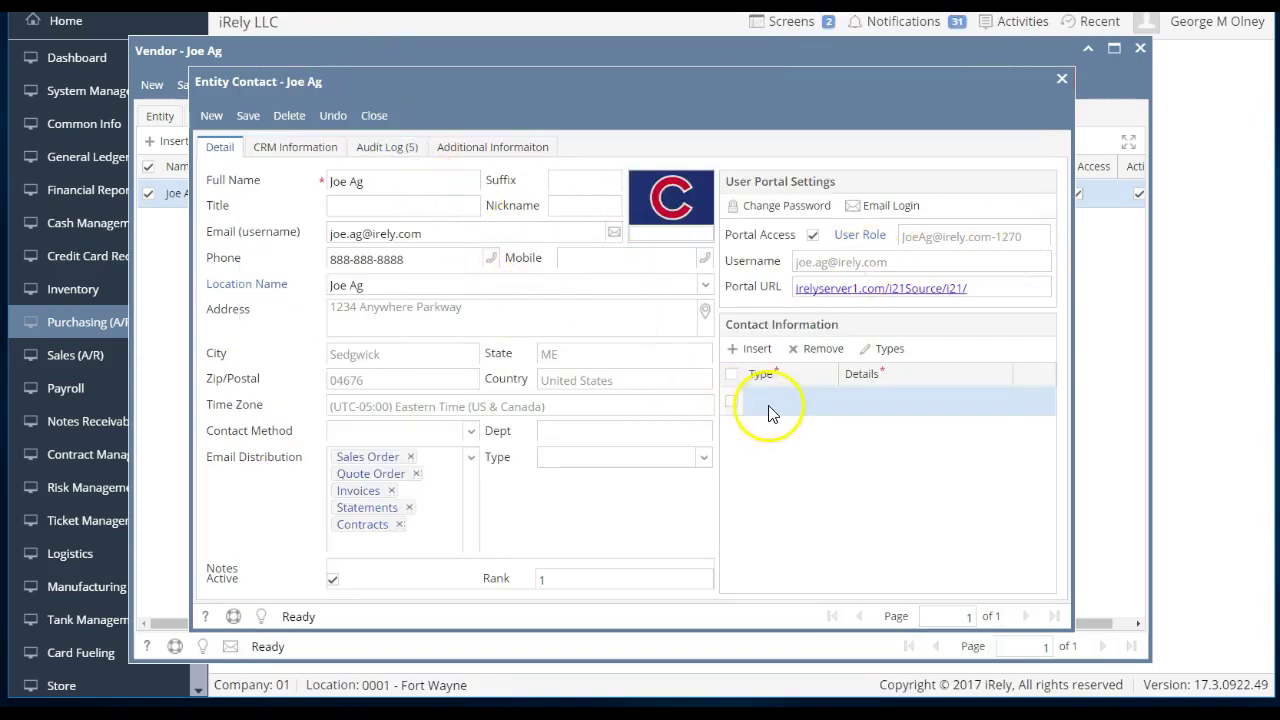
left_click(373, 116)
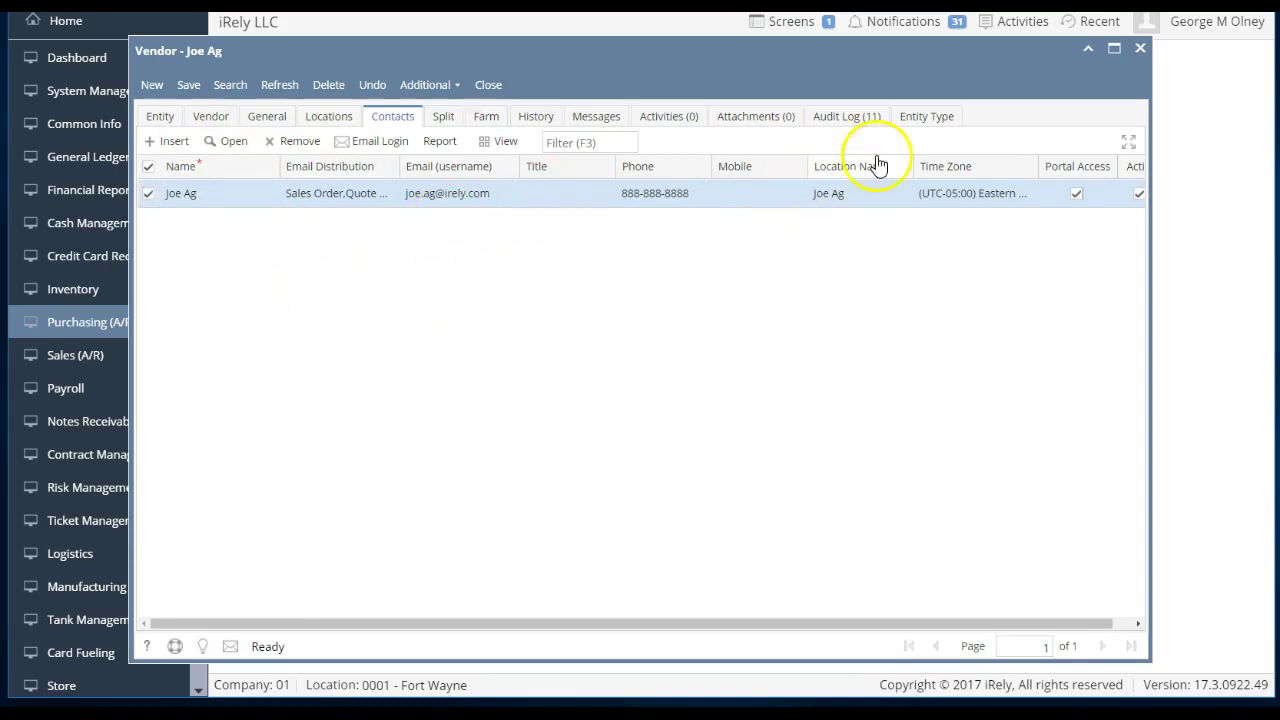
left_click(914, 119)
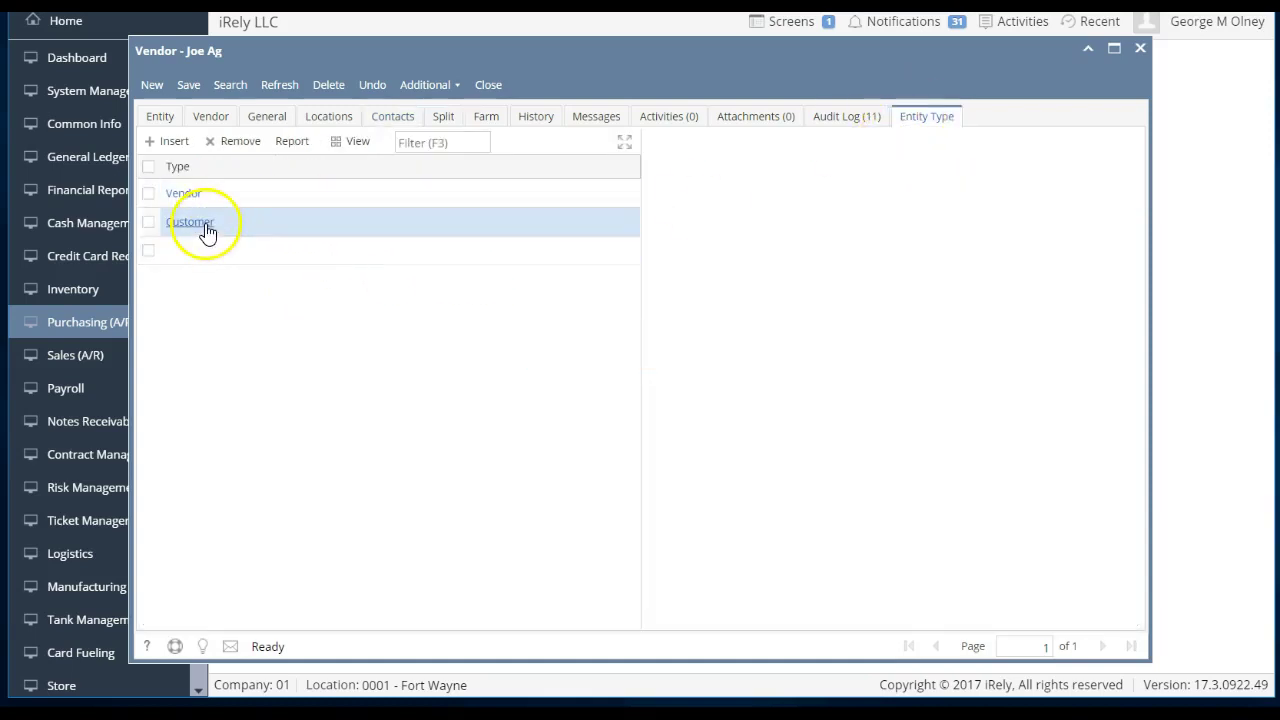
left_click(491, 86)
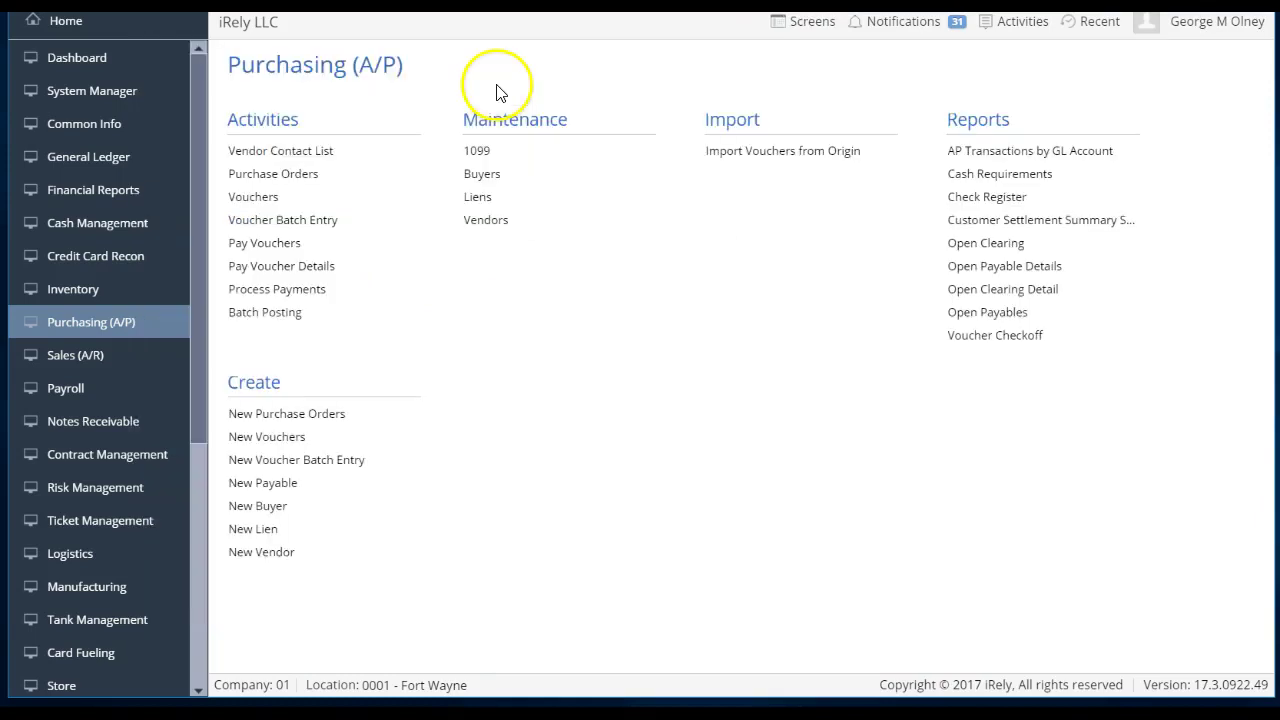
- Switch to Sales (A/R) and open Joe Ag from the Customers list filtered to joe ag
left_click(160, 368)
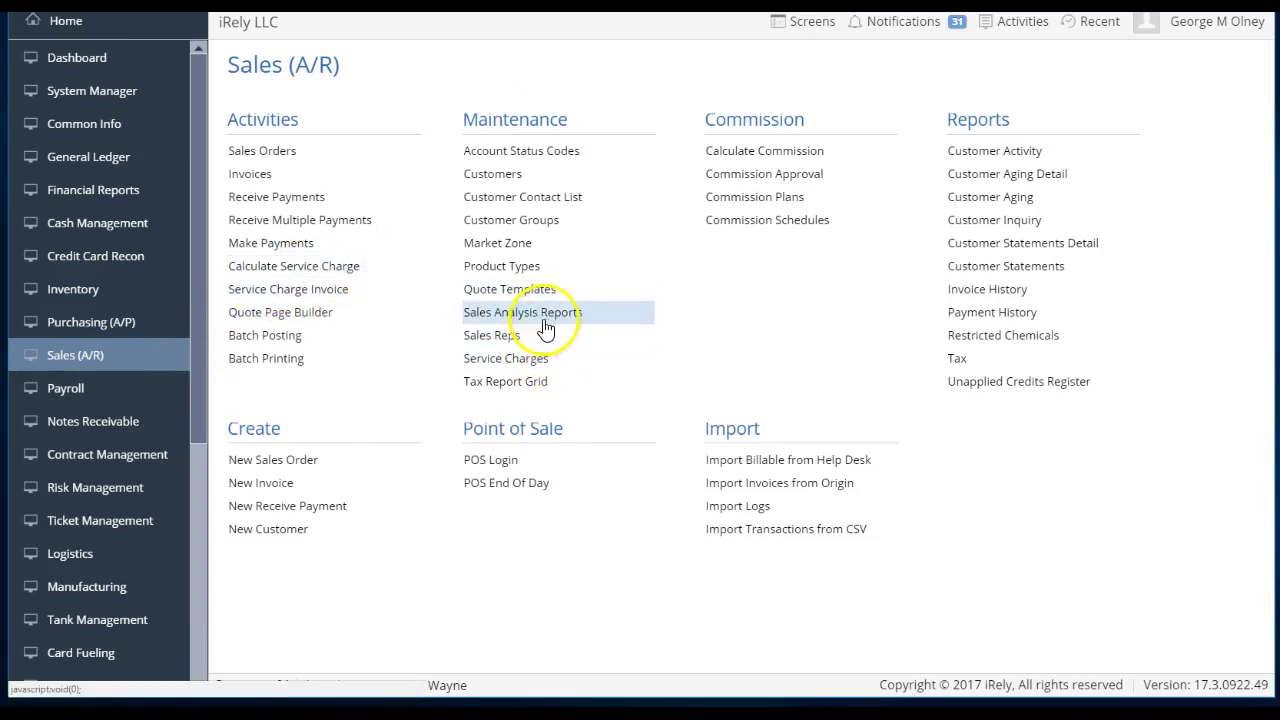
left_click(498, 174)
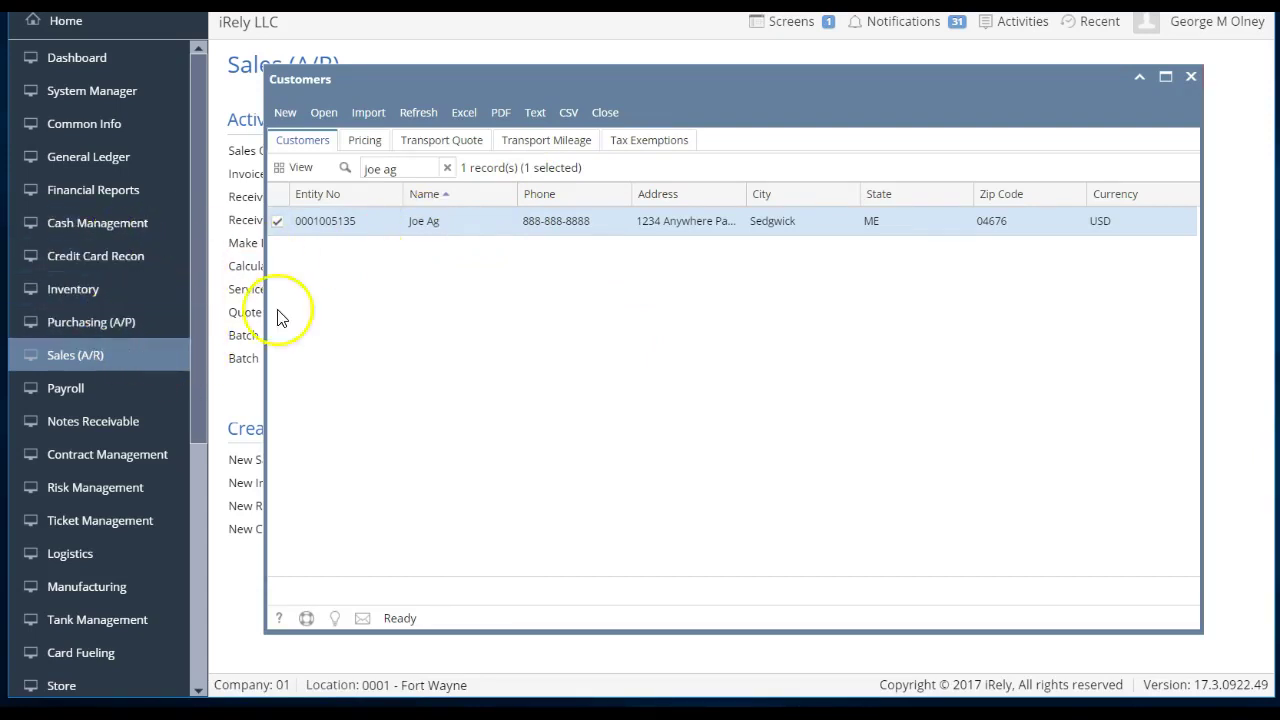
double_click(452, 221)
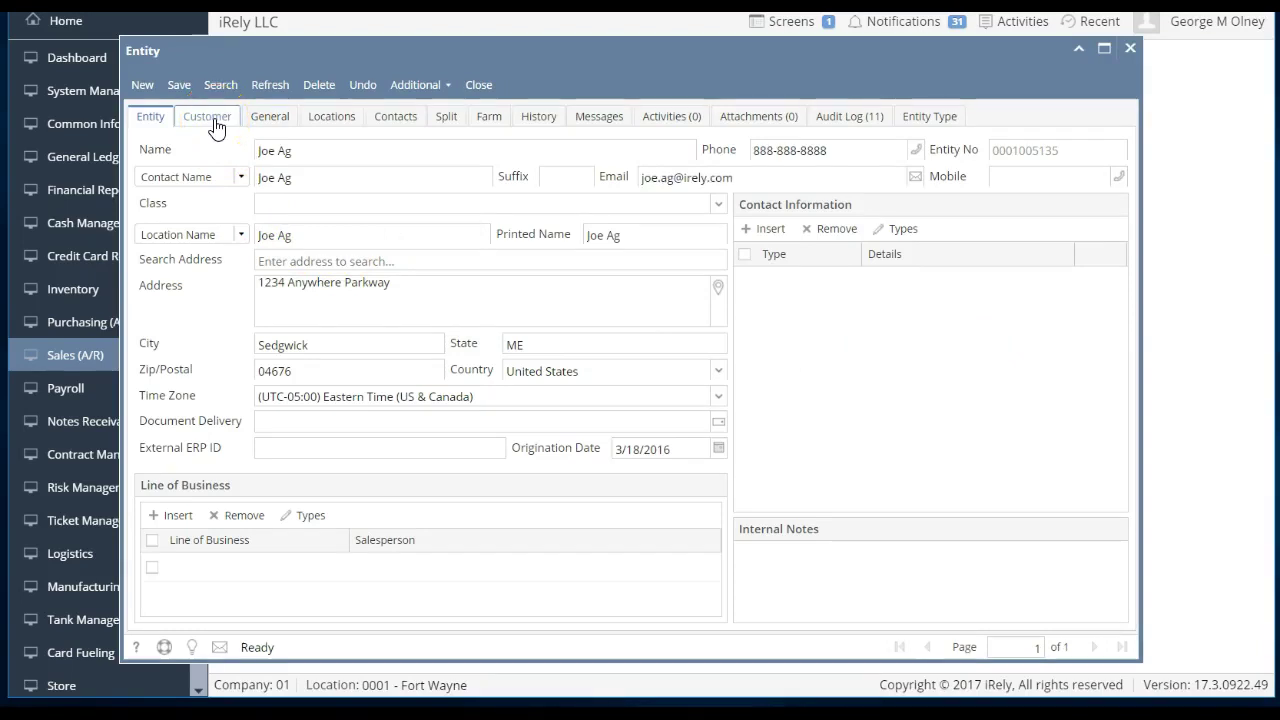
left_click(210, 119)
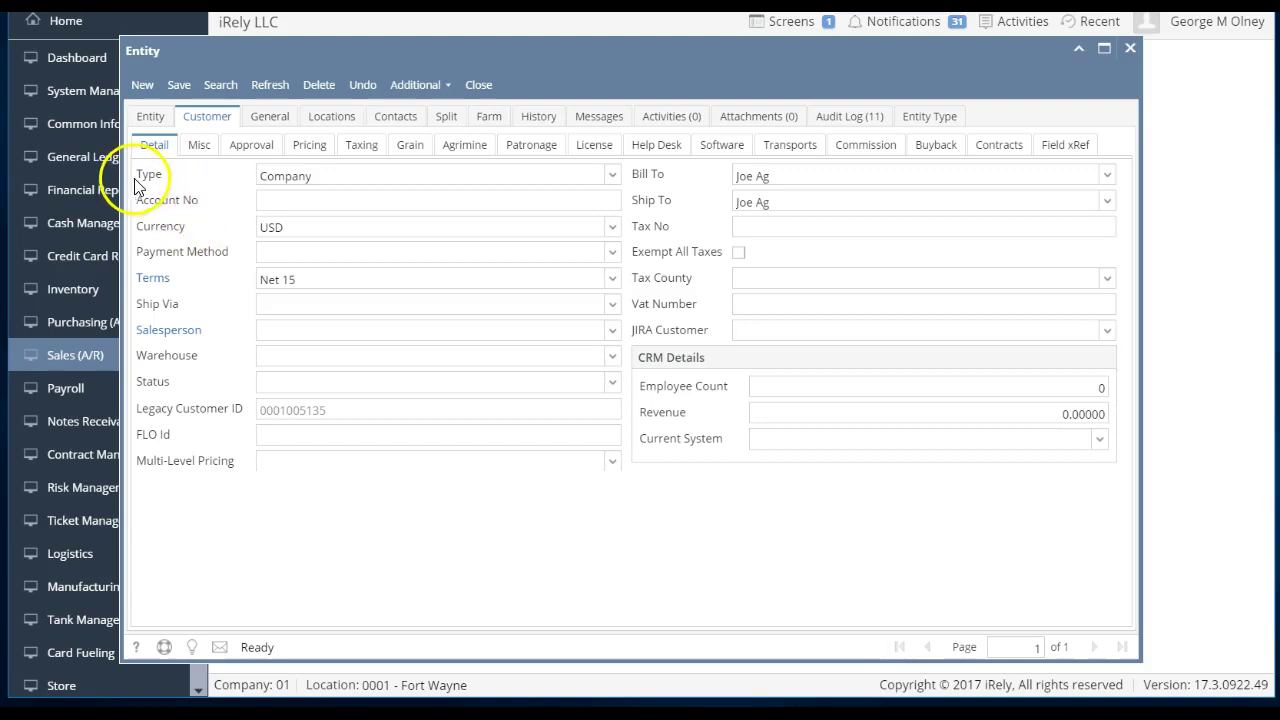
left_click_drag(113, 158, 87, 160)
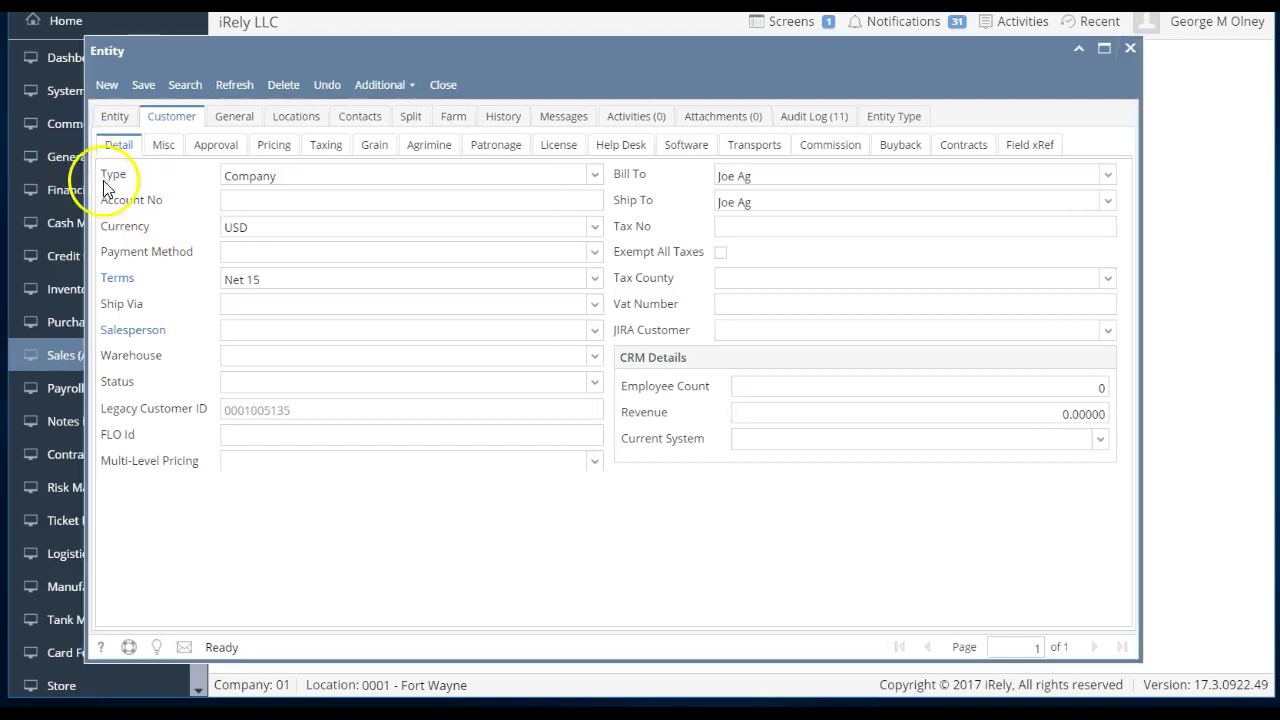
left_click(203, 150)
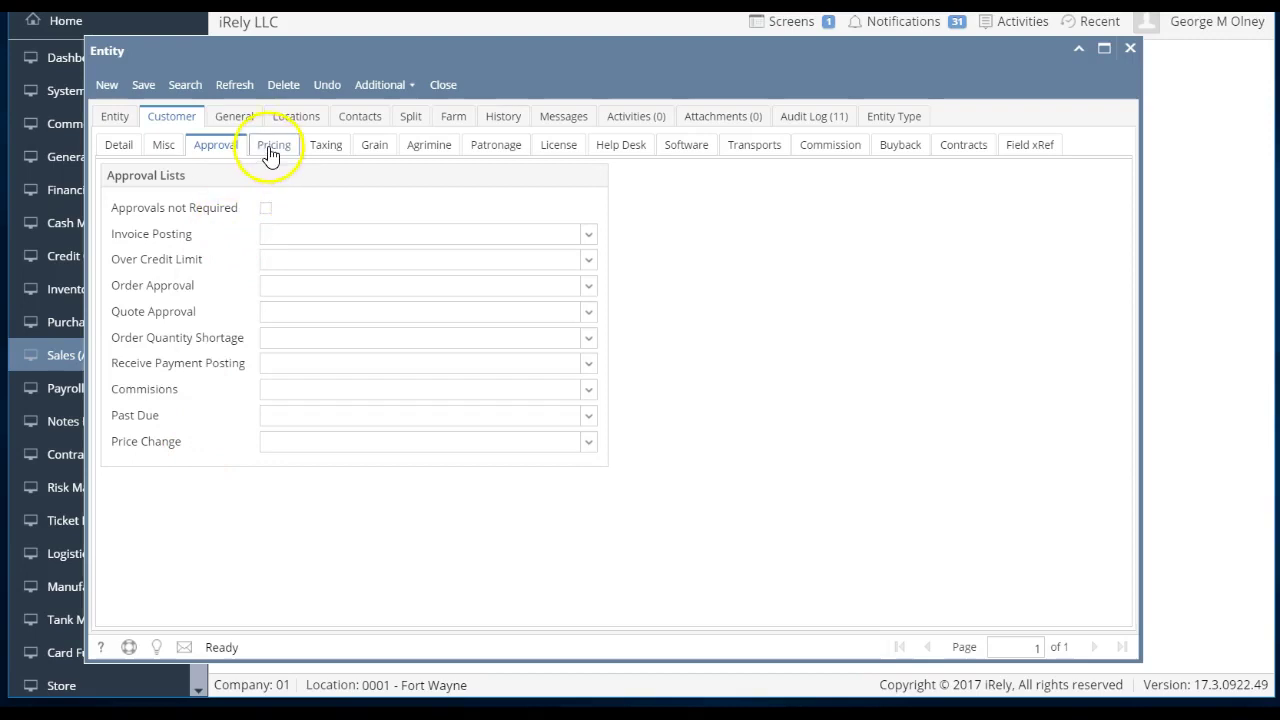
left_click(270, 148)
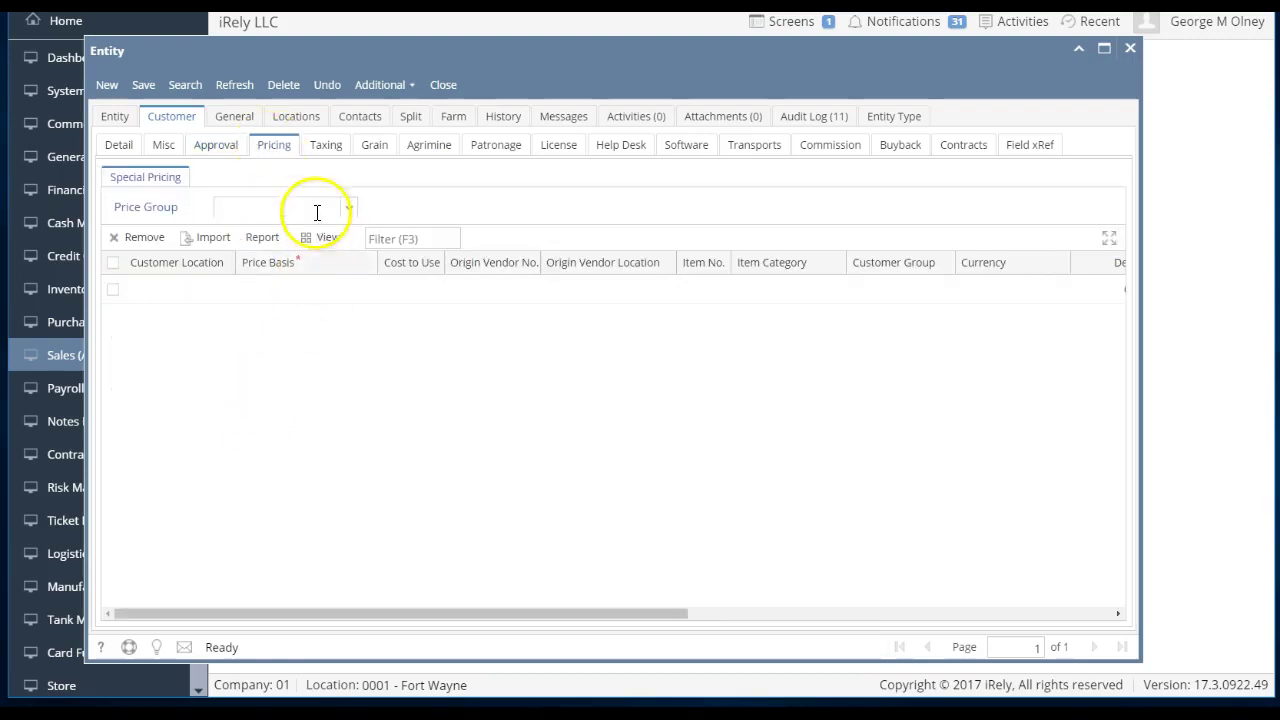
left_click(328, 149)
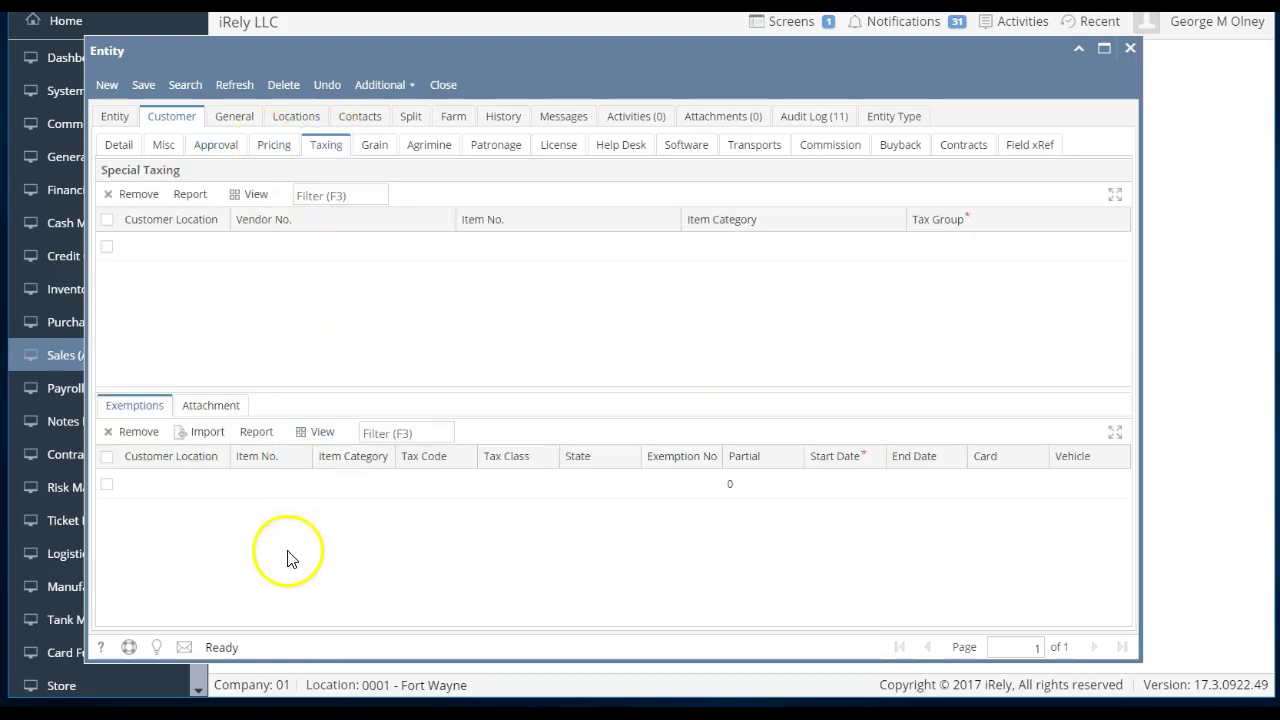
left_click(375, 152)
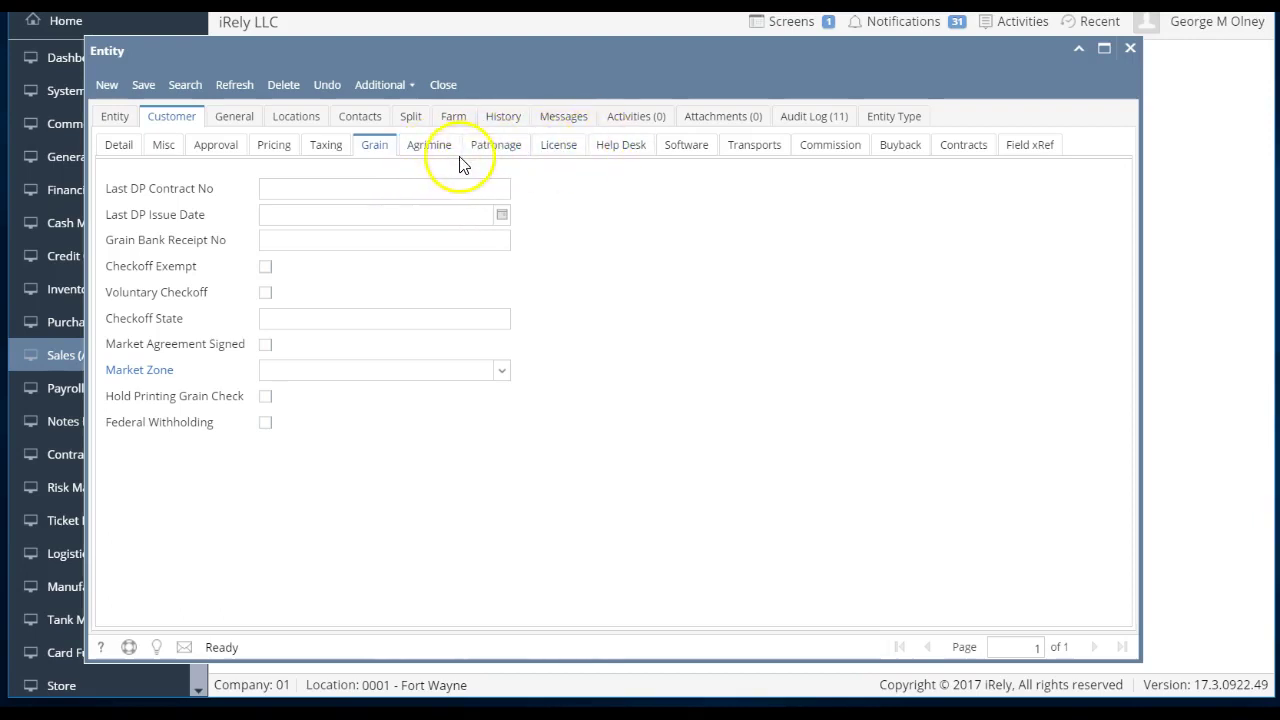
left_click(124, 146)
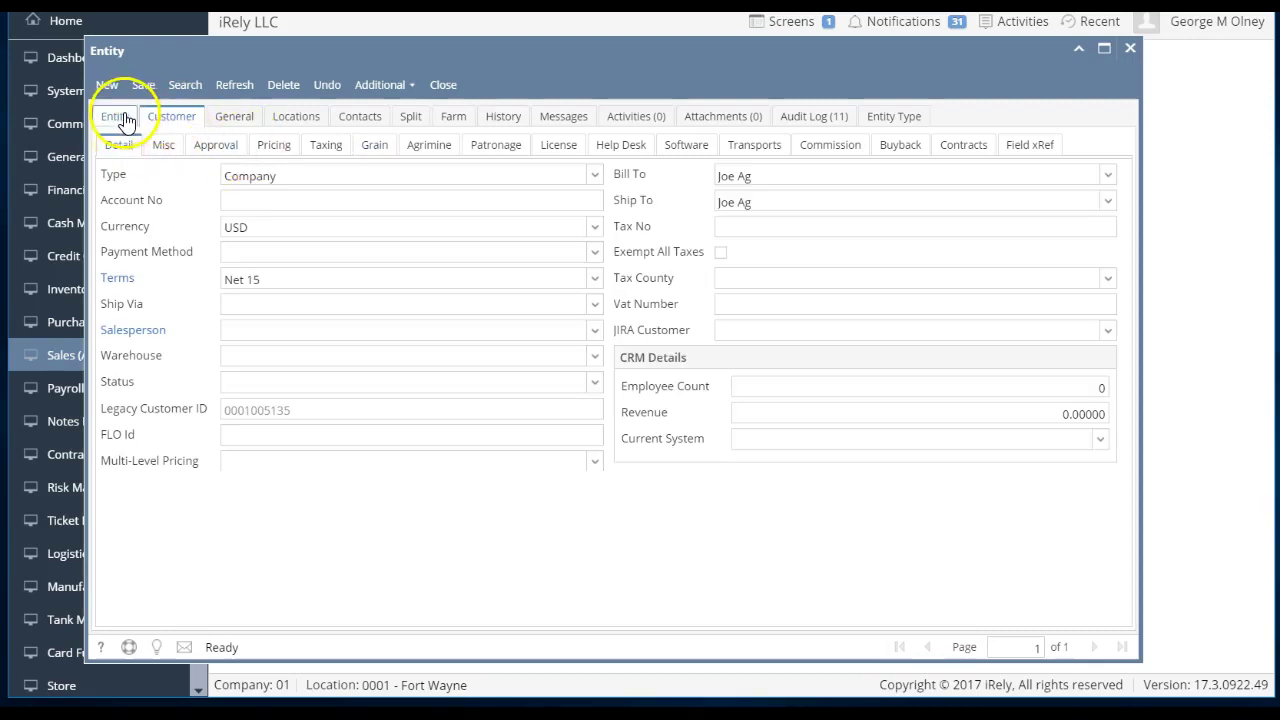
left_click(343, 126)
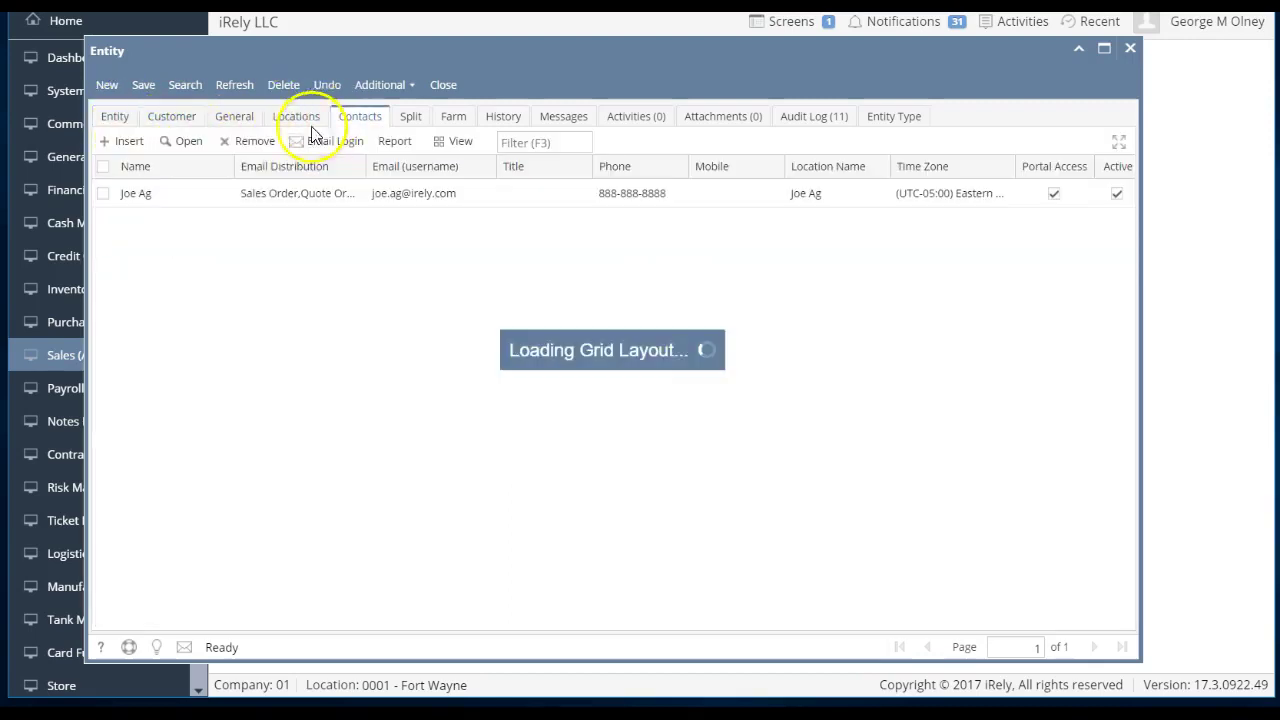
left_click(201, 200)
double_click(201, 210)
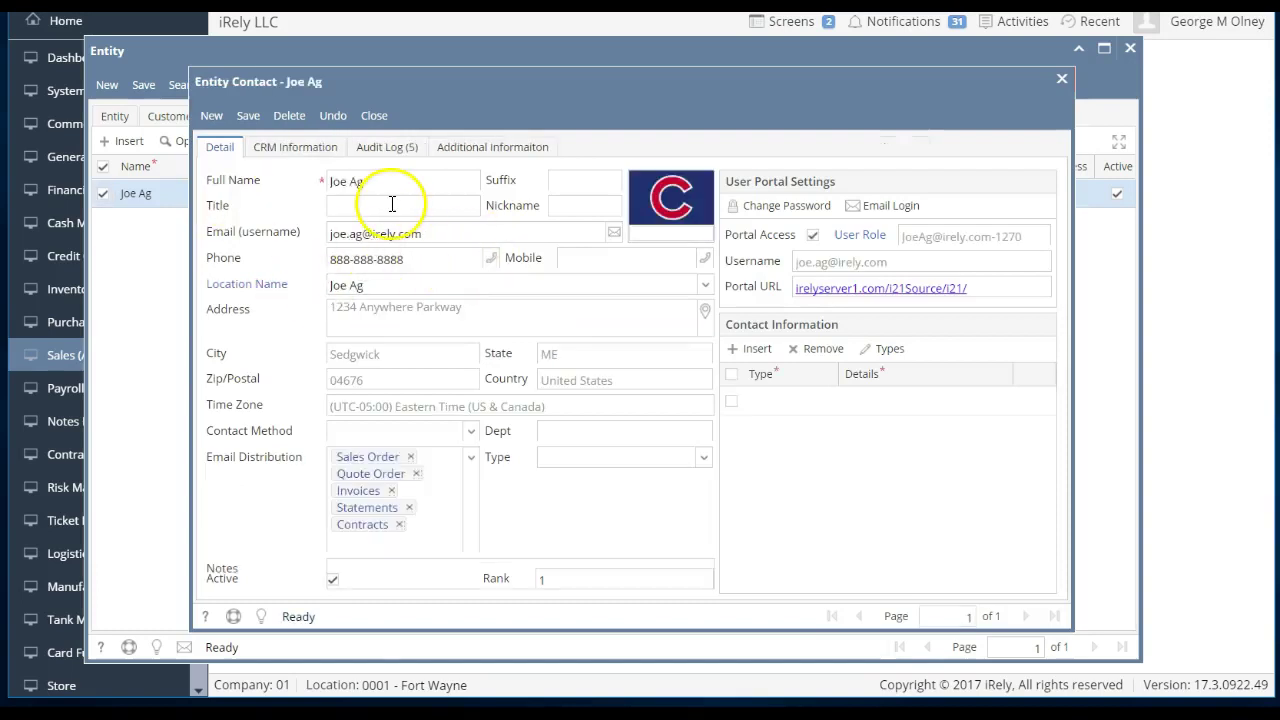
left_click(375, 117)
left_click(118, 118)
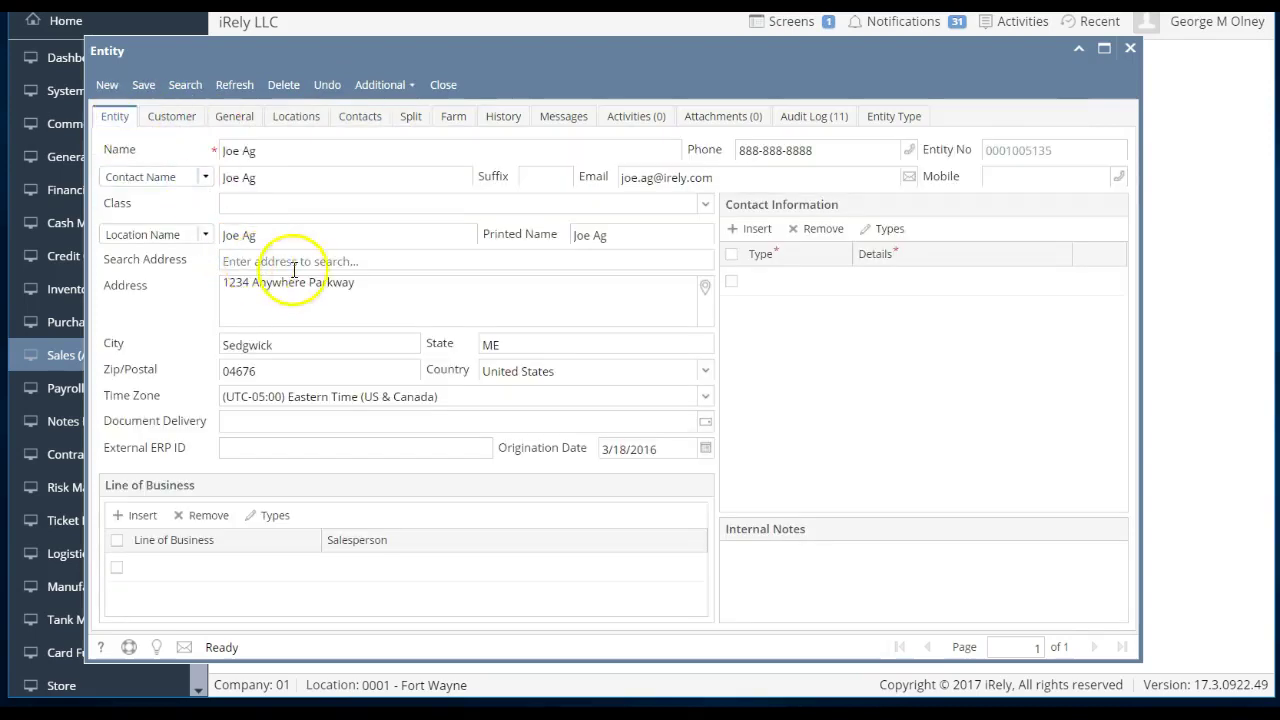
left_click(395, 207)
- Check the Vendor and Customer entity types, abandon a new type row, and close the record
left_click(906, 118)
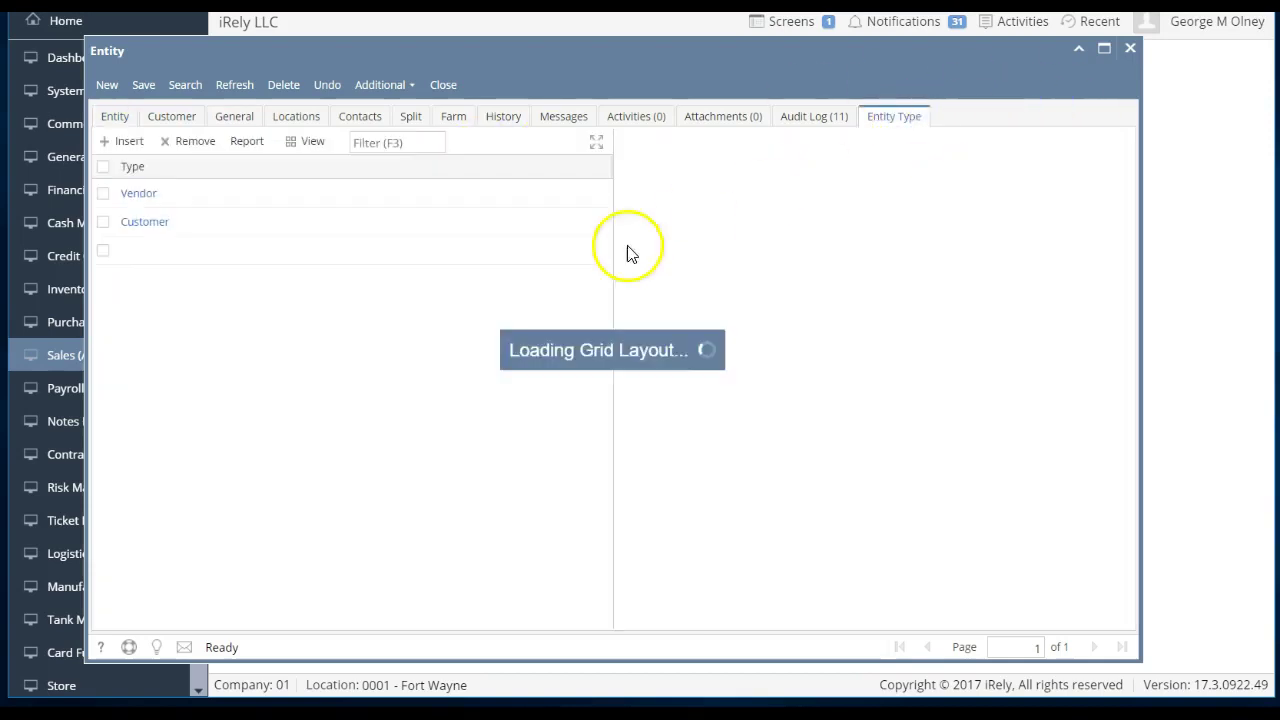
left_click(471, 257)
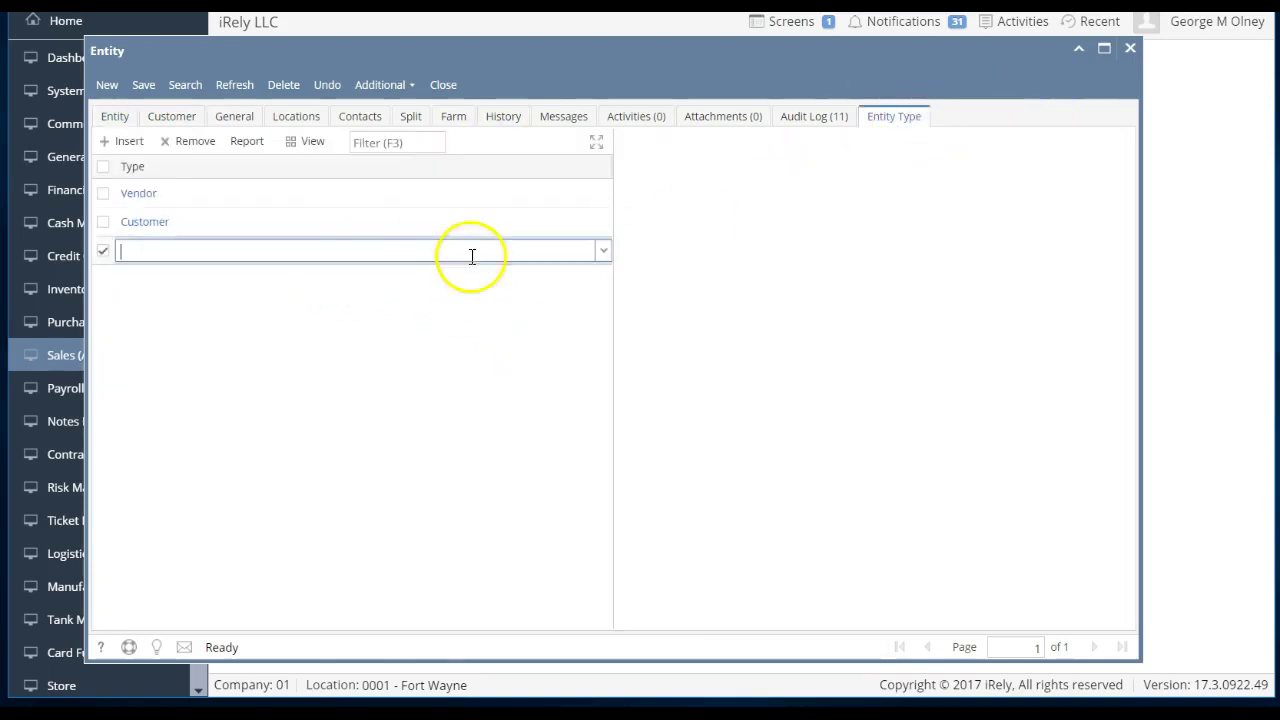
left_click(601, 254)
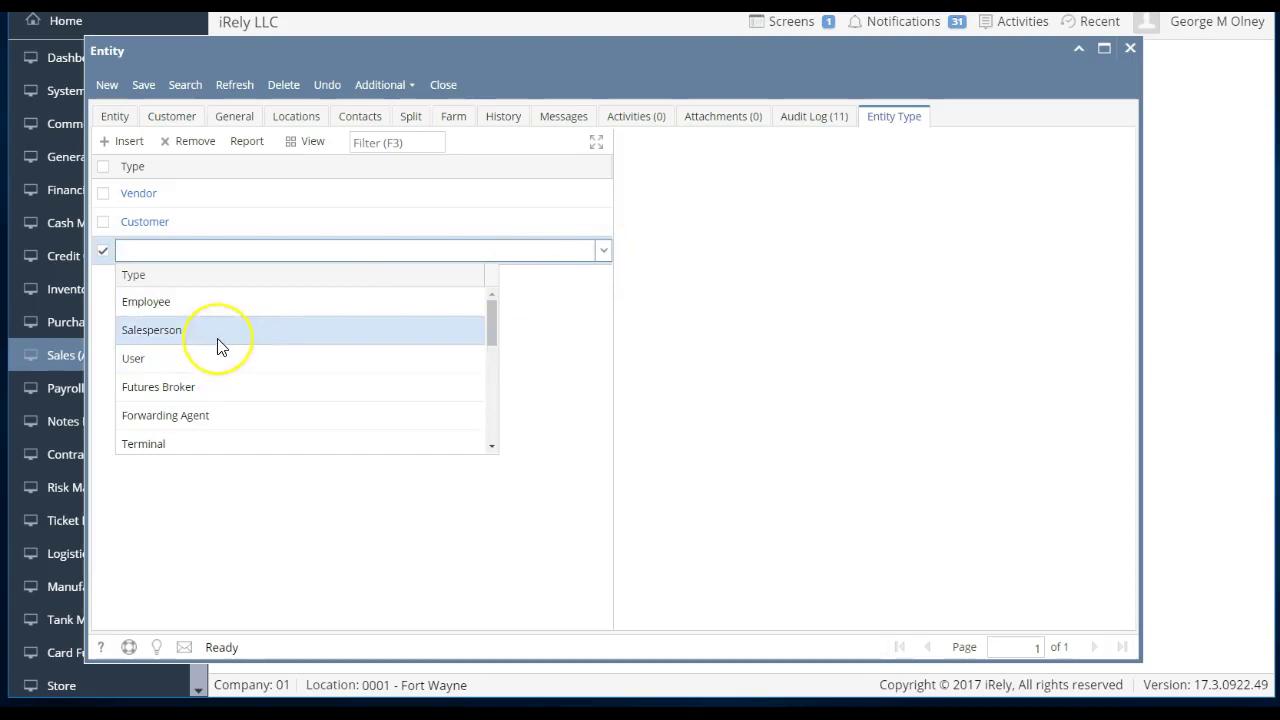
scroll(222, 342, "down", 3)
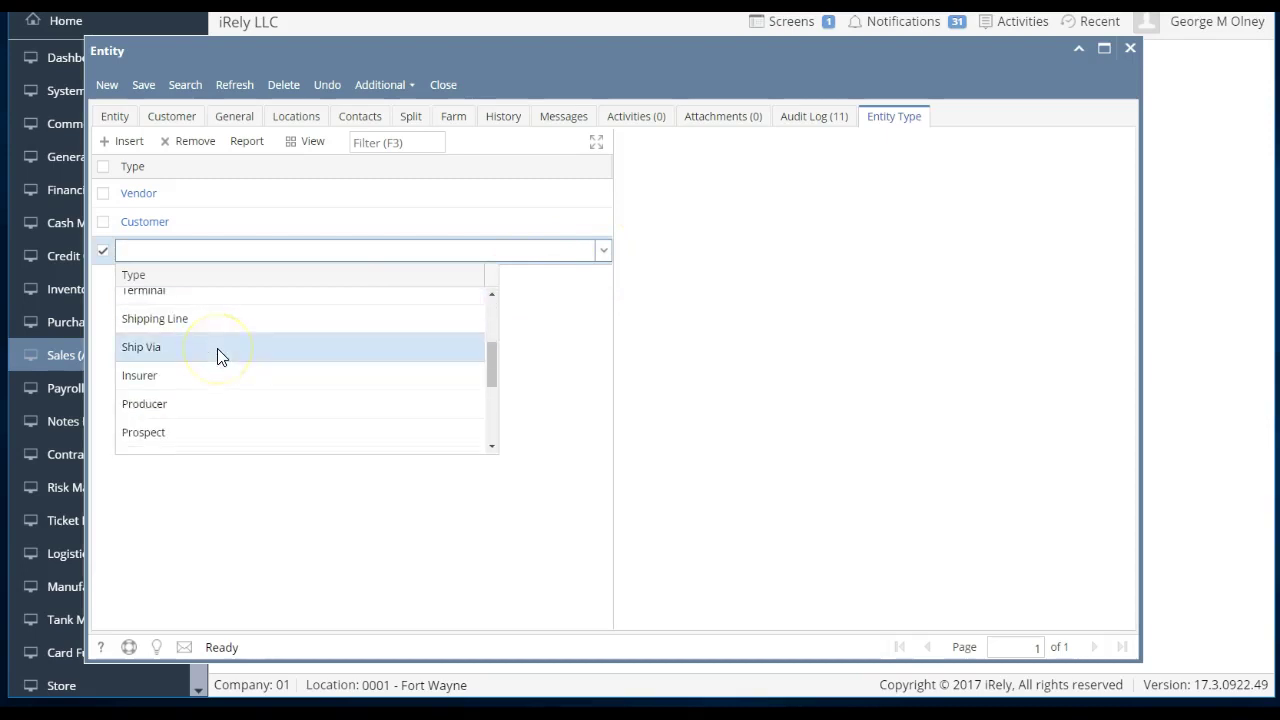
scroll(217, 350, "down", 3)
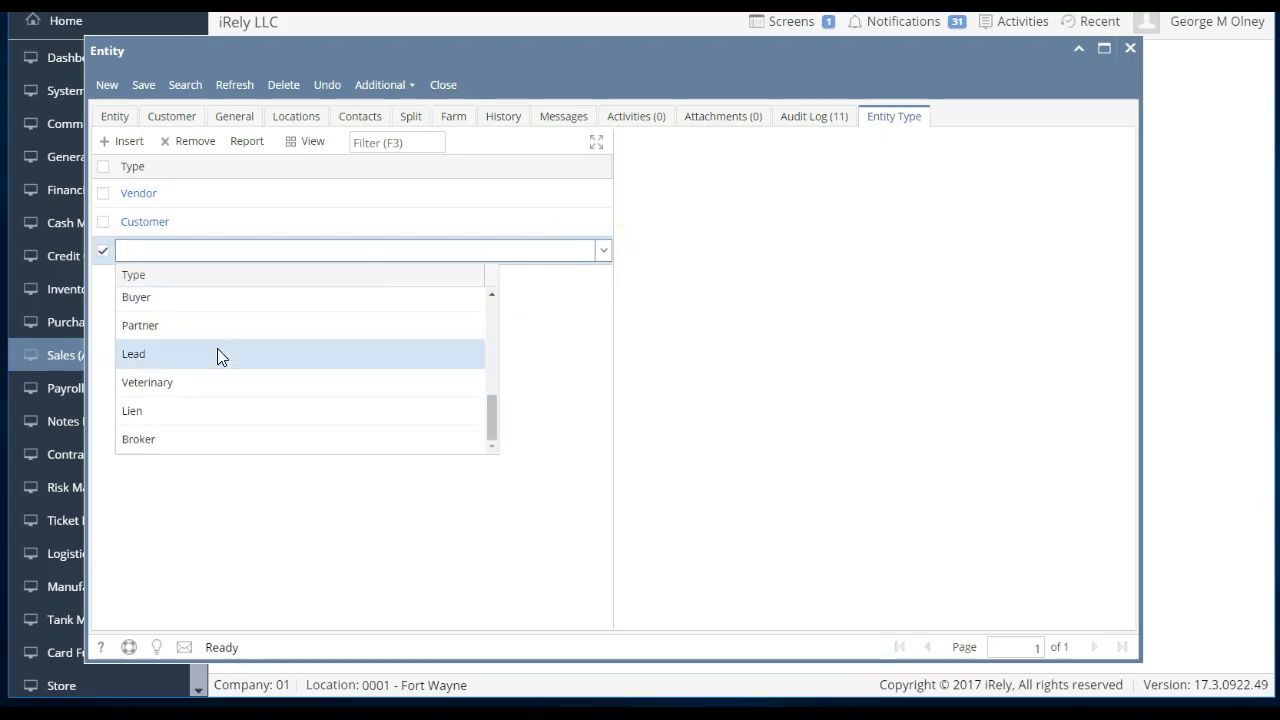
left_click(575, 366)
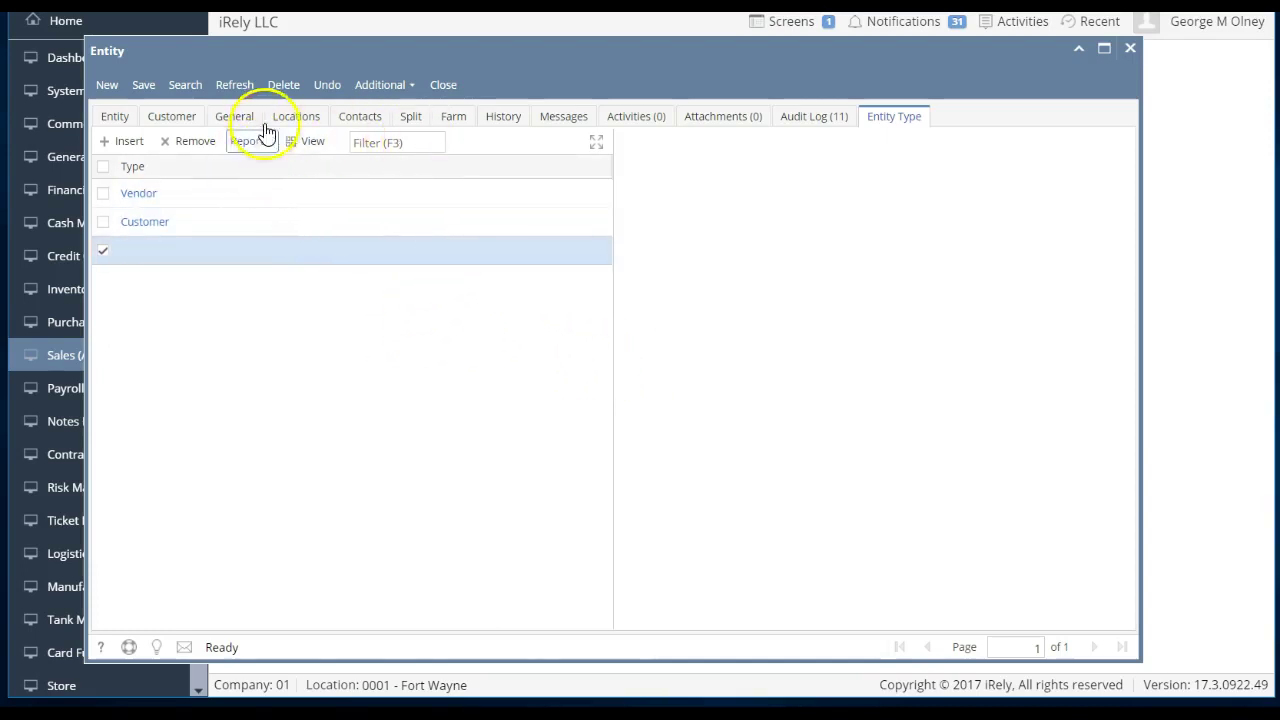
left_click(451, 90)
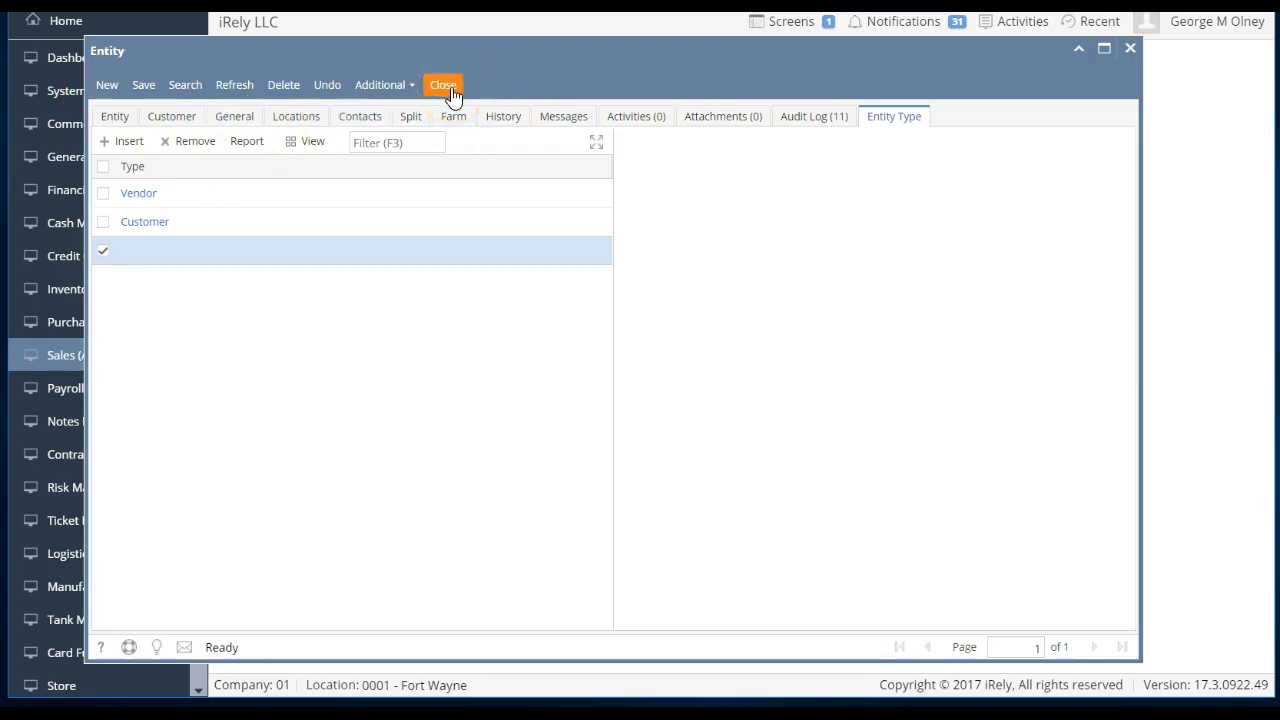
left_click(451, 90)
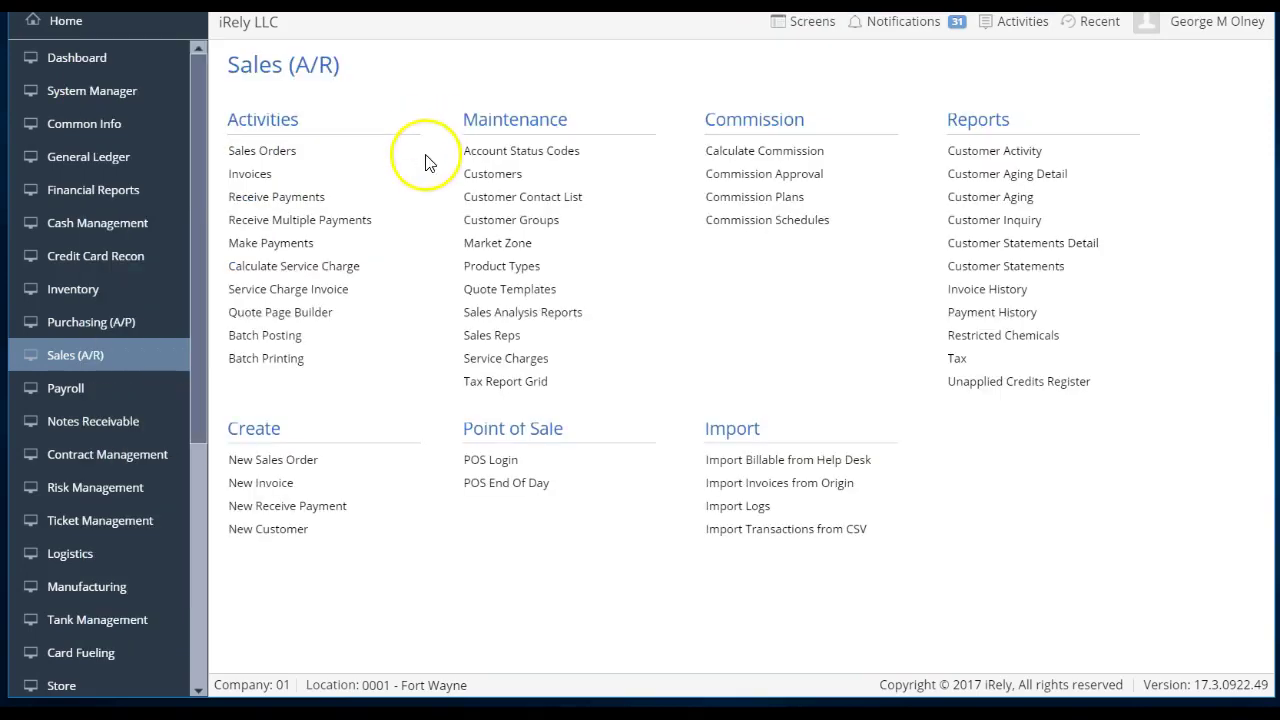
- Open Invoices and change the customer filter to Customer Name Contains joe
left_click(318, 184)
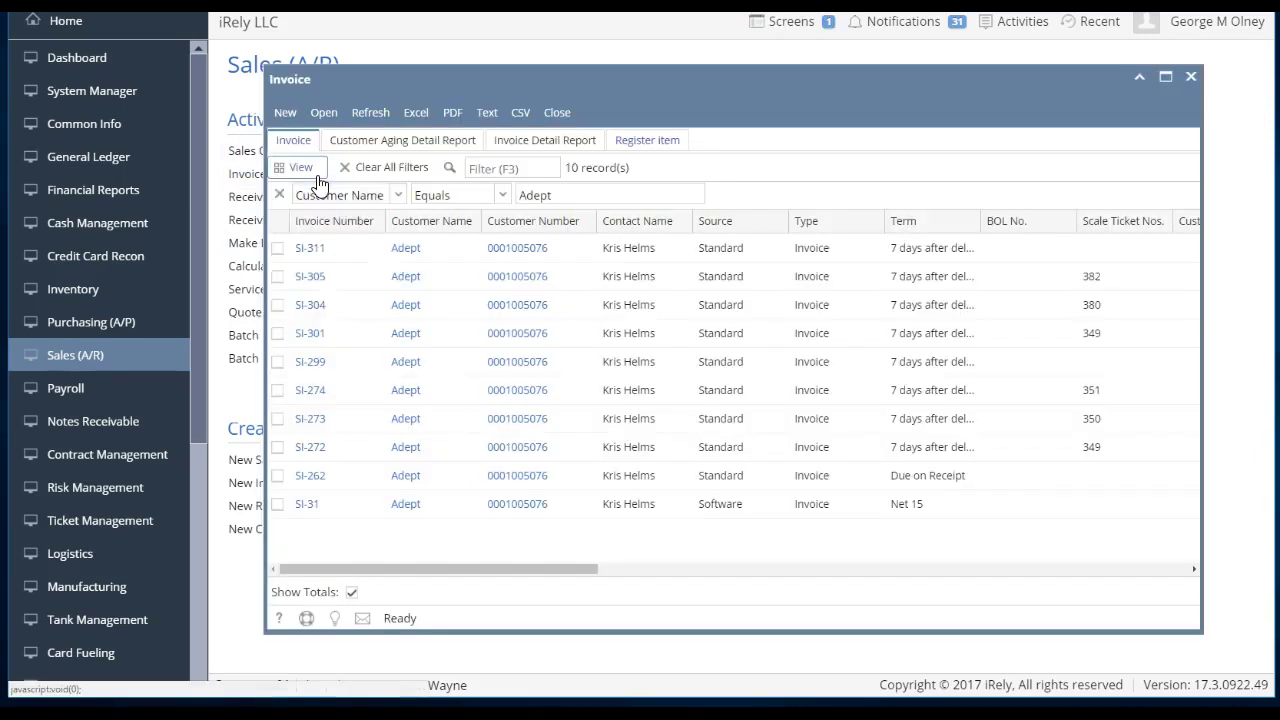
left_click(295, 167)
left_click(576, 193)
left_click_drag(576, 193, 463, 190)
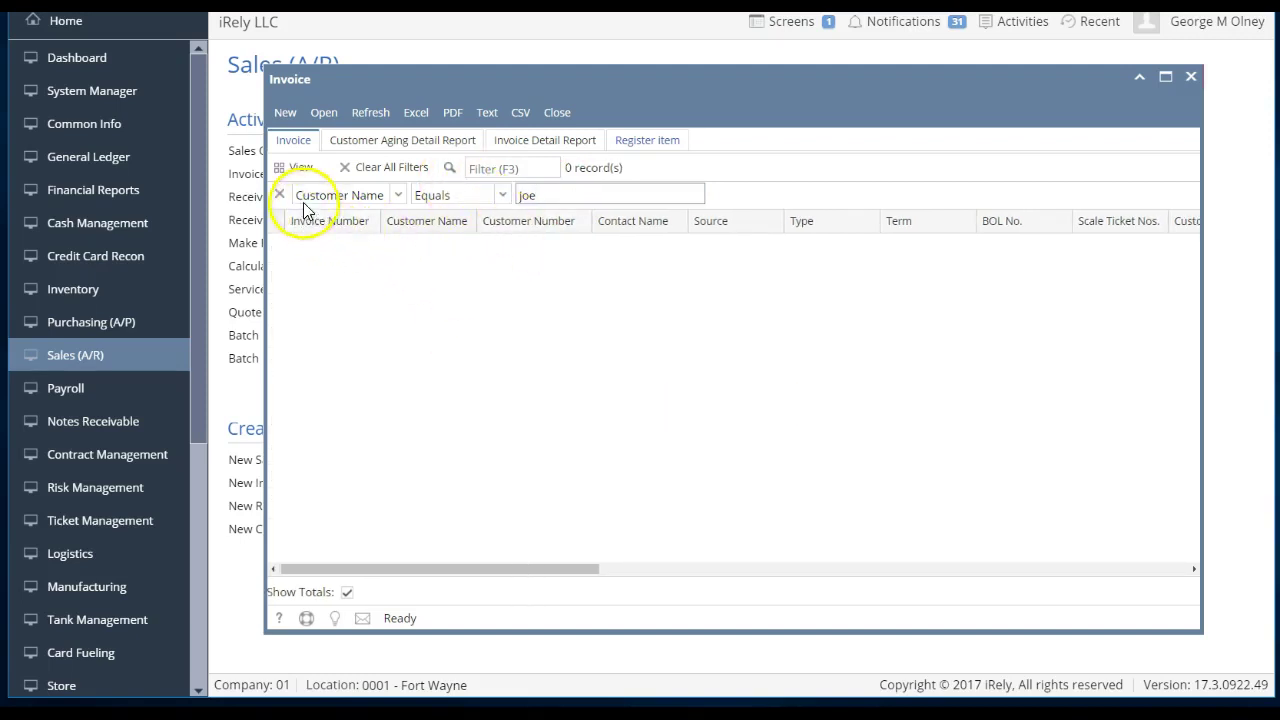
left_click(466, 198)
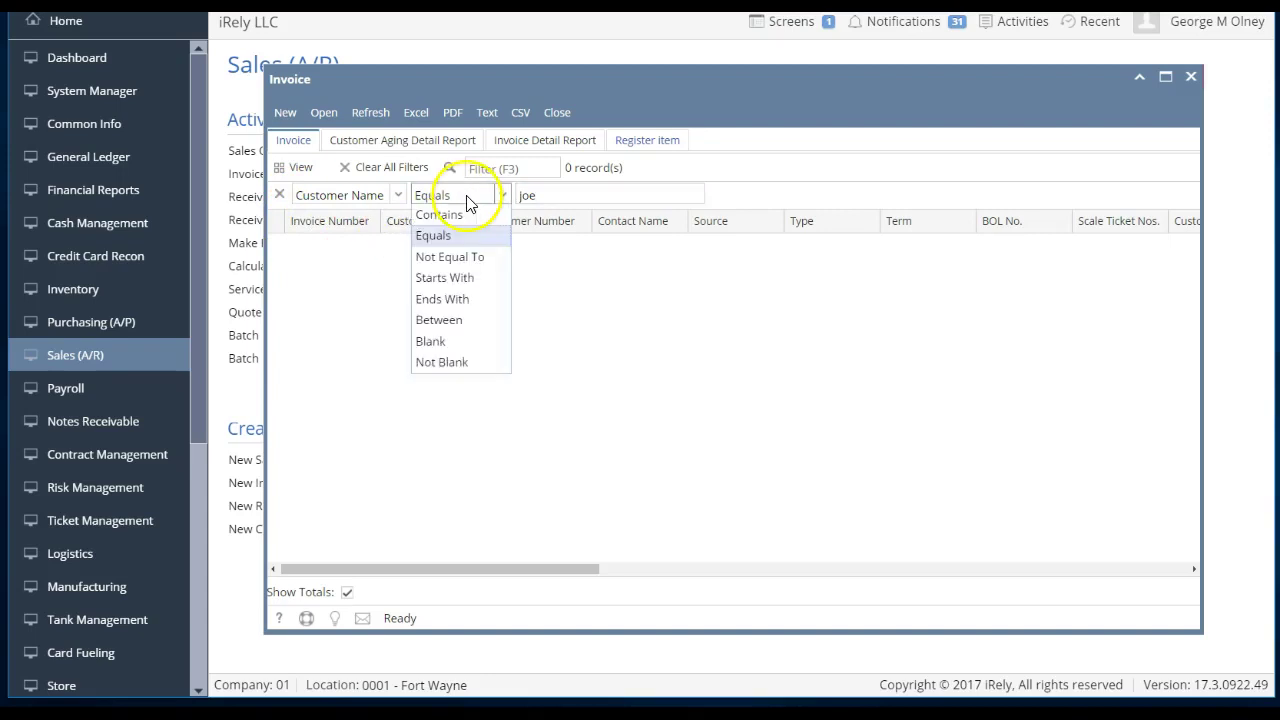
left_click(457, 216)
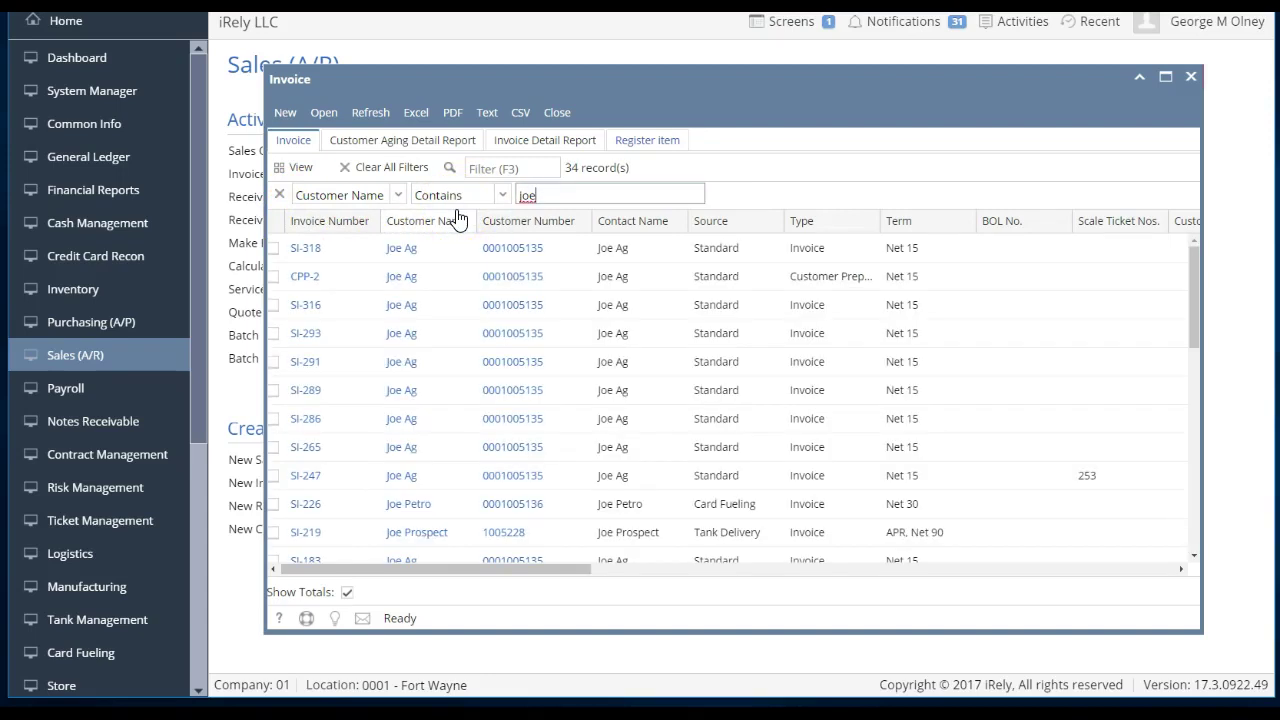
left_click(468, 447)
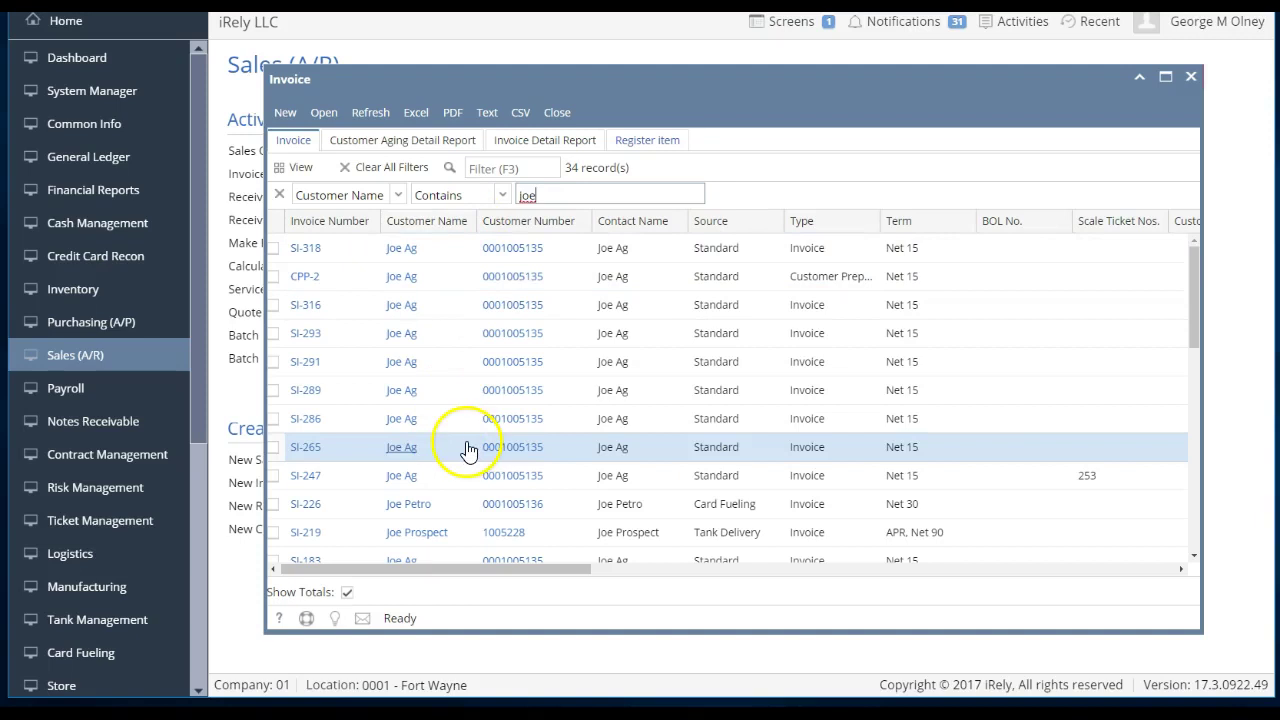
left_click(414, 506)
left_click(418, 484)
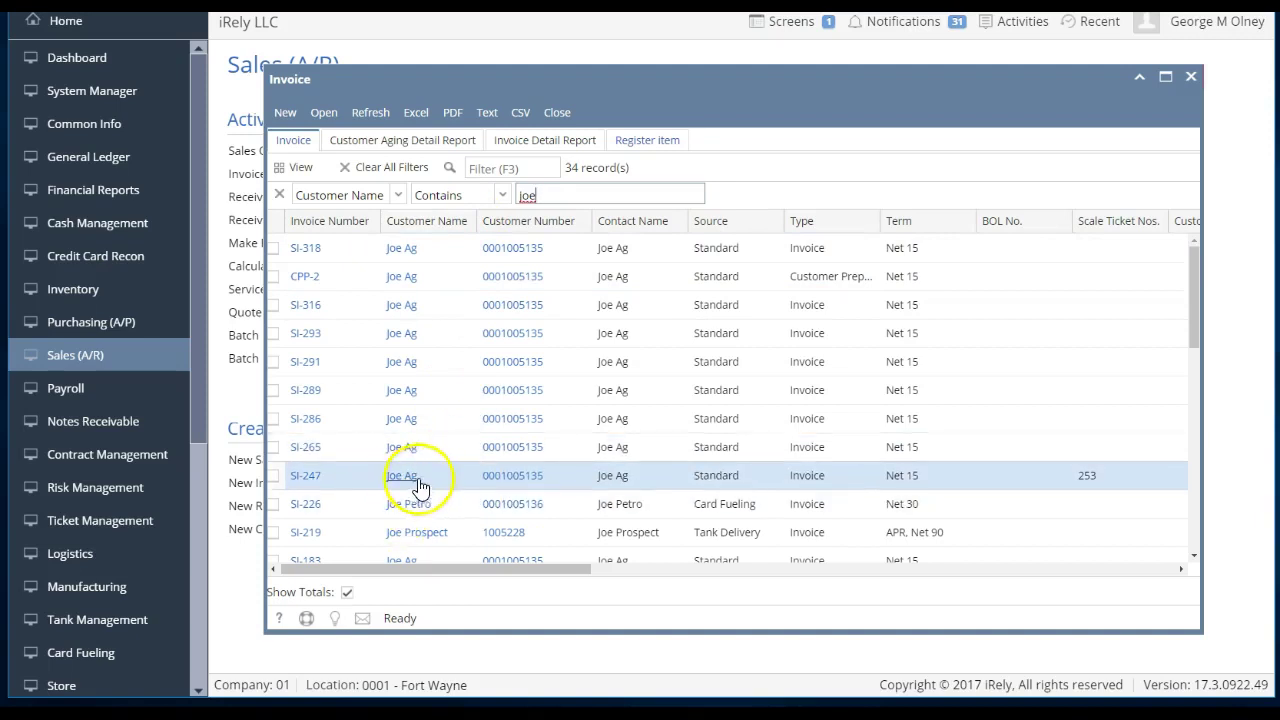
left_click_drag(409, 250, 729, 200)
left_click(279, 195)
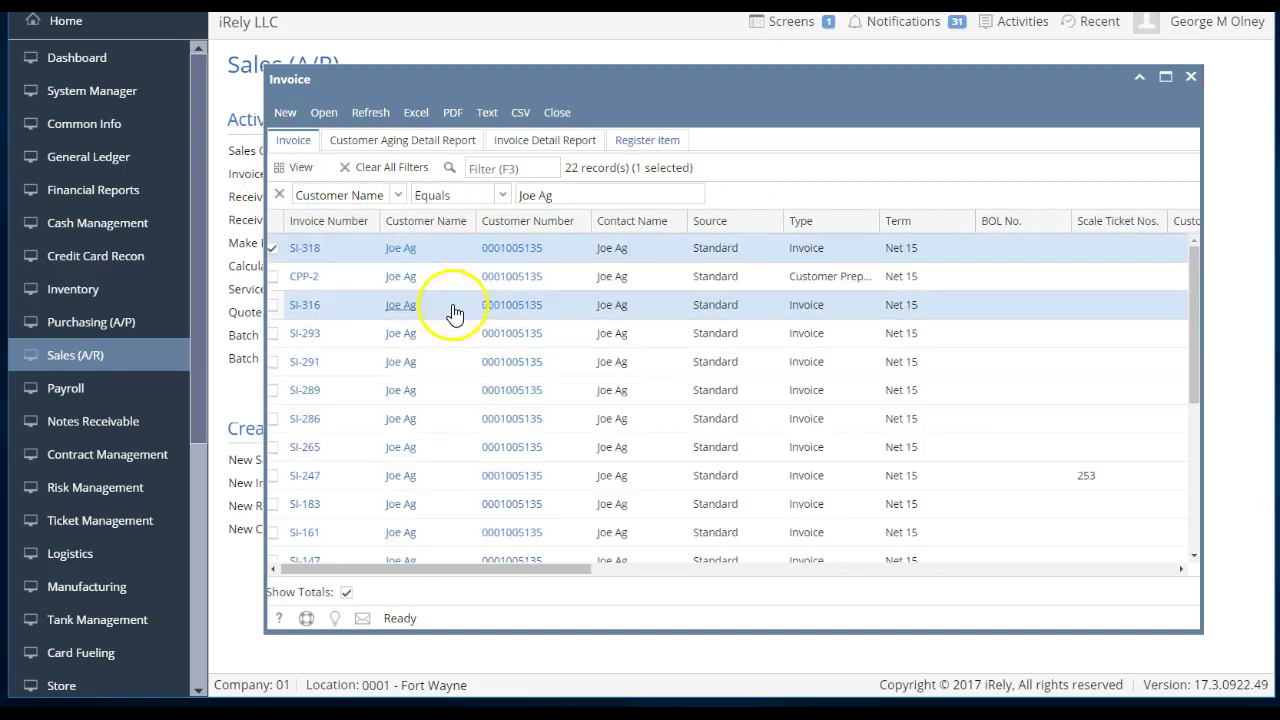
scroll(450, 316, "down", 5)
scroll(450, 316, "up", 5)
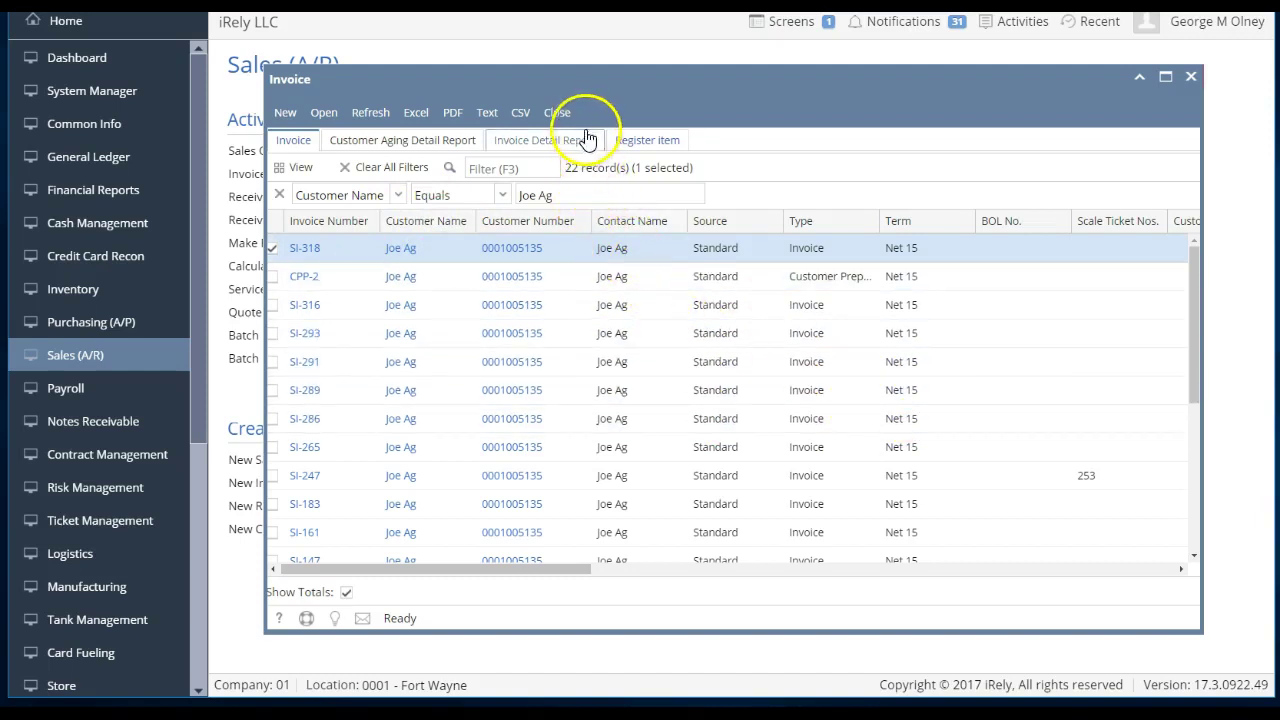
- Open invoice SI-318, start and discard an activity email, view Email options, then close it
left_click(455, 258)
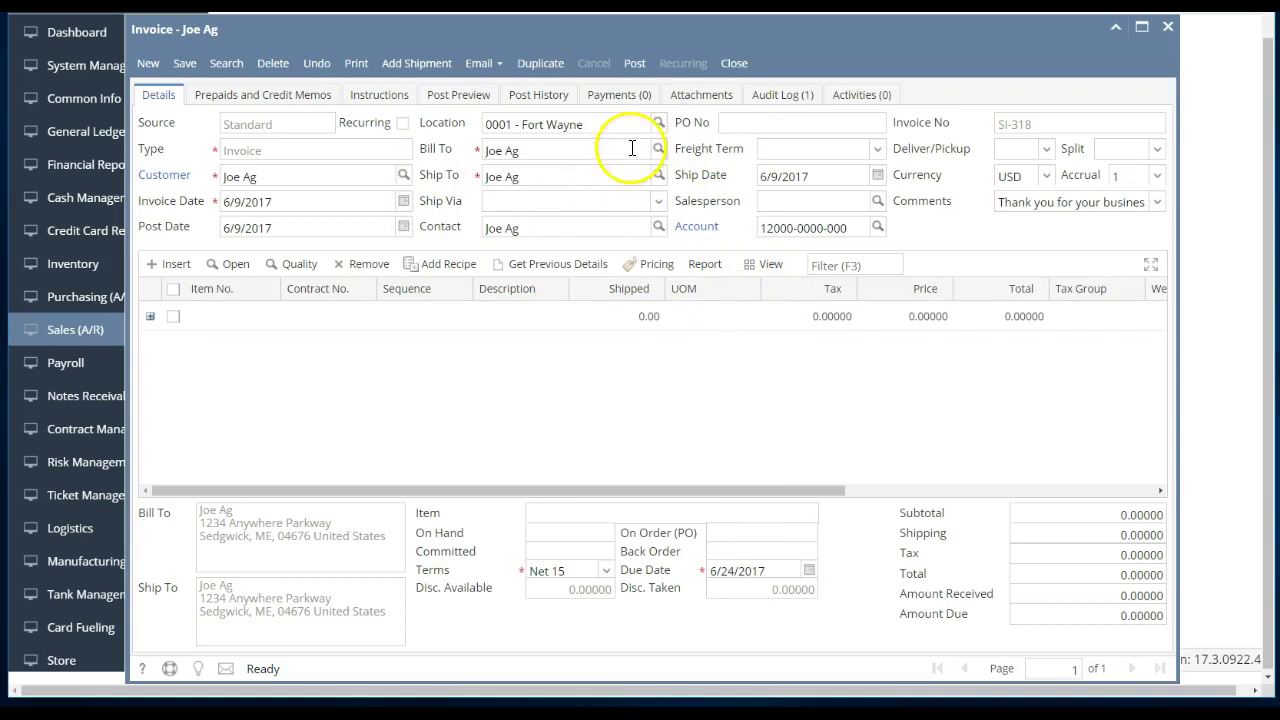
left_click(840, 94)
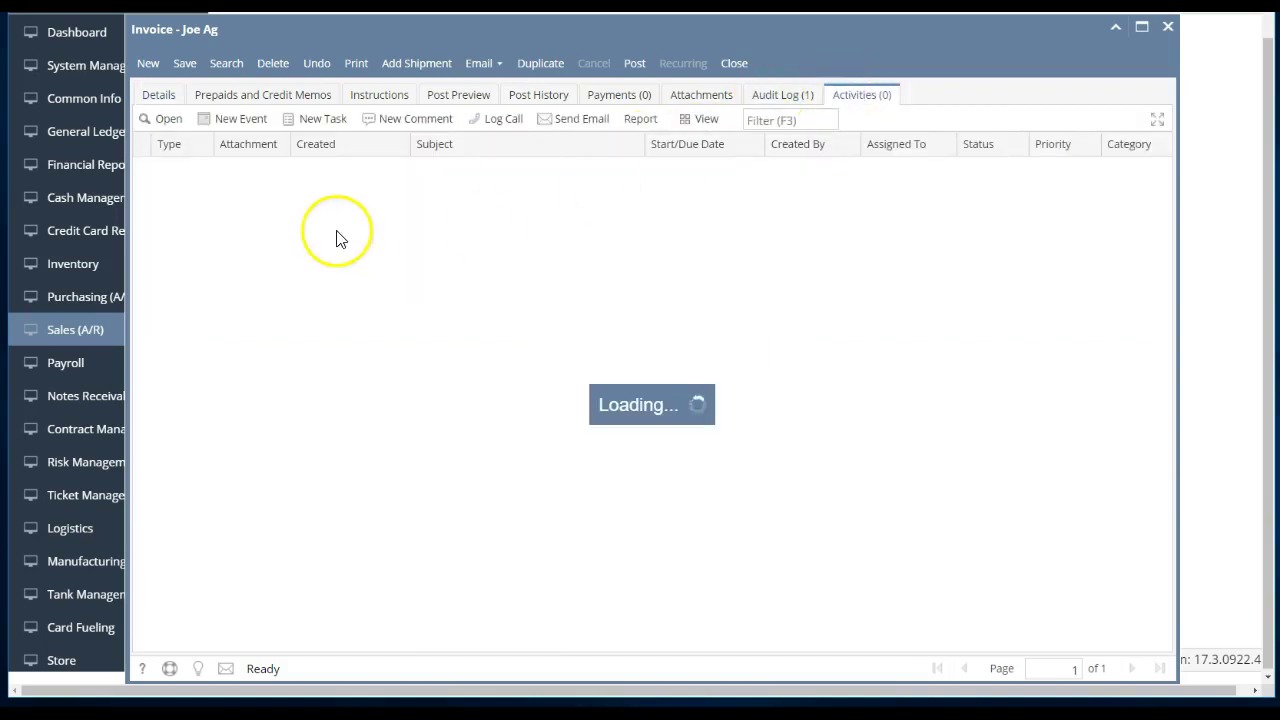
left_click(540, 121)
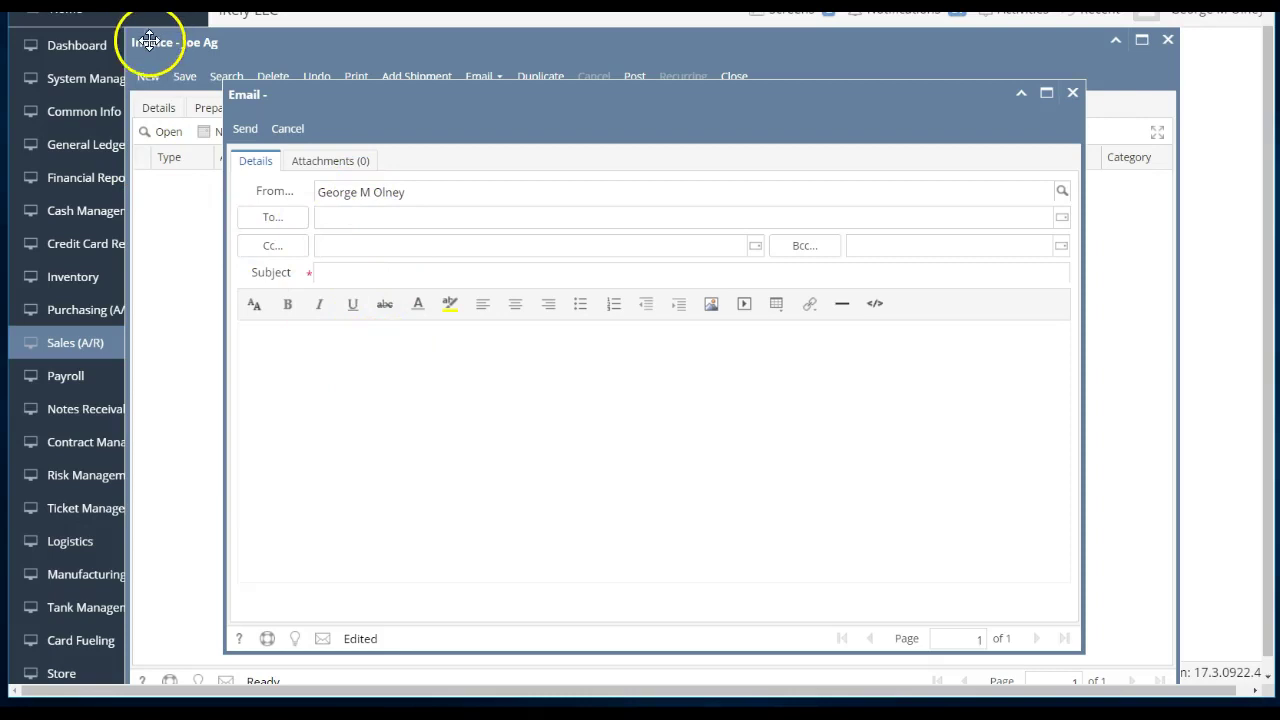
left_click(287, 133)
left_click(607, 435)
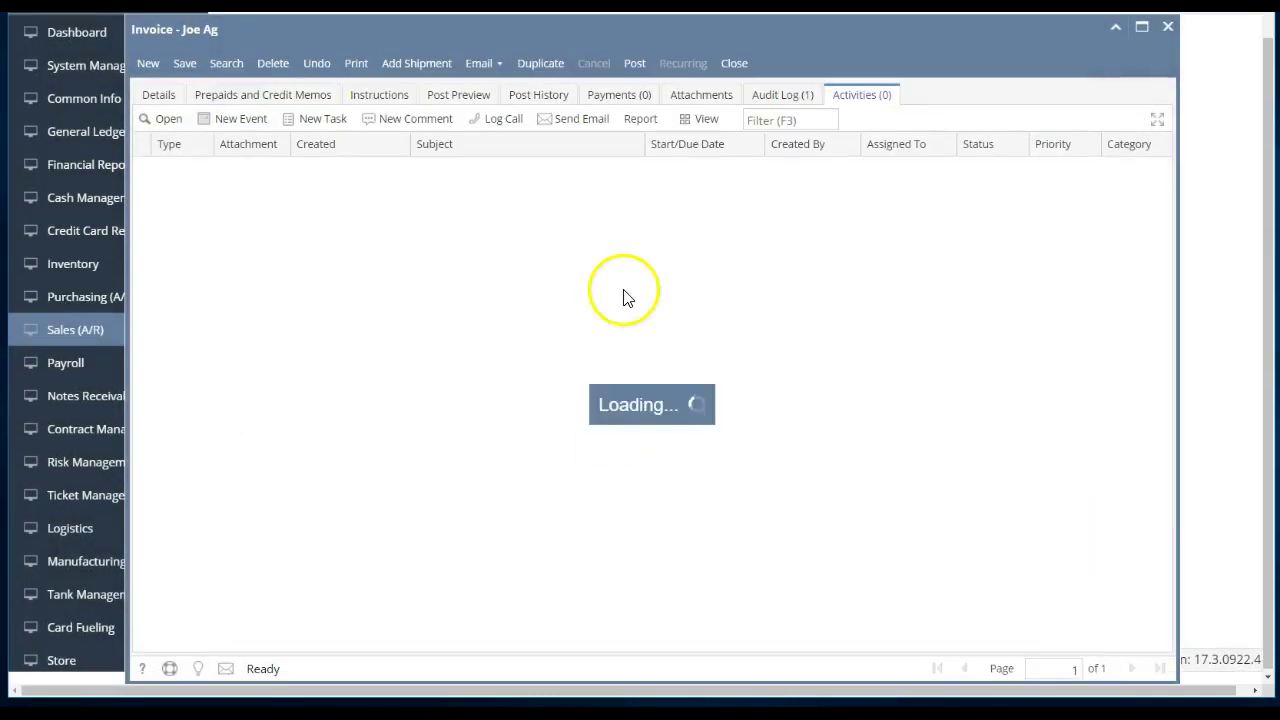
left_click(509, 66)
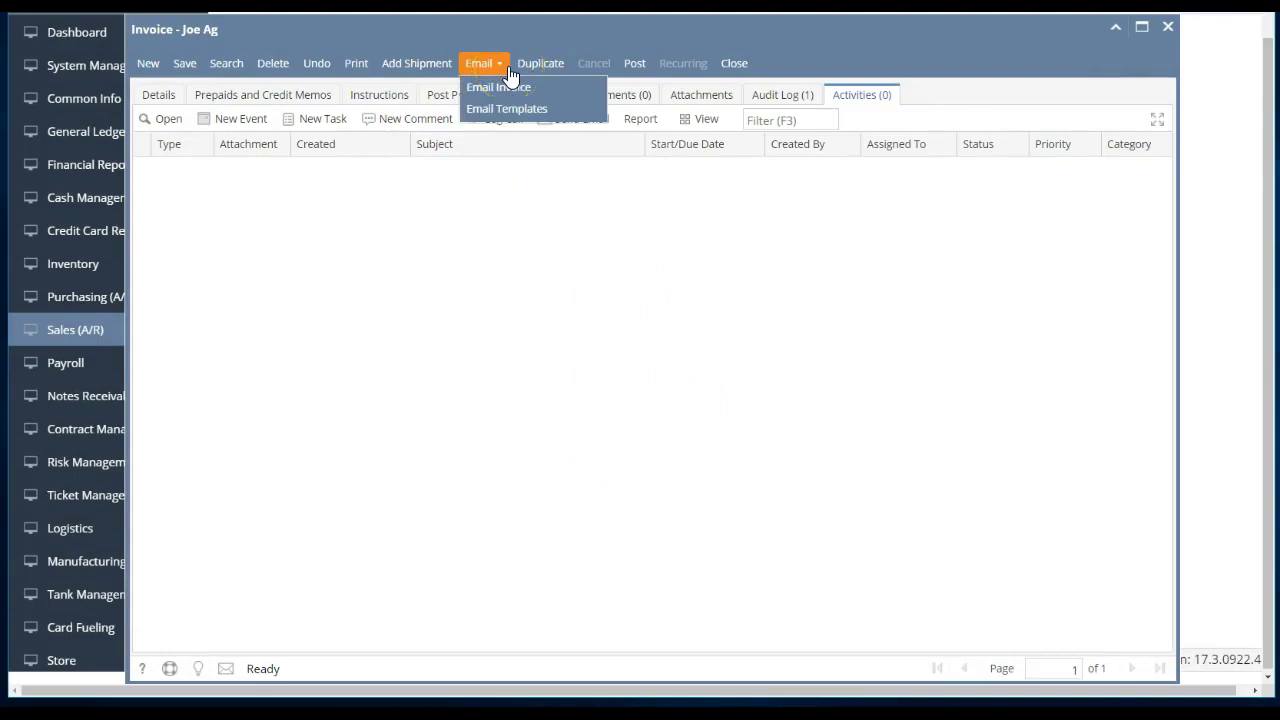
left_click(731, 64)
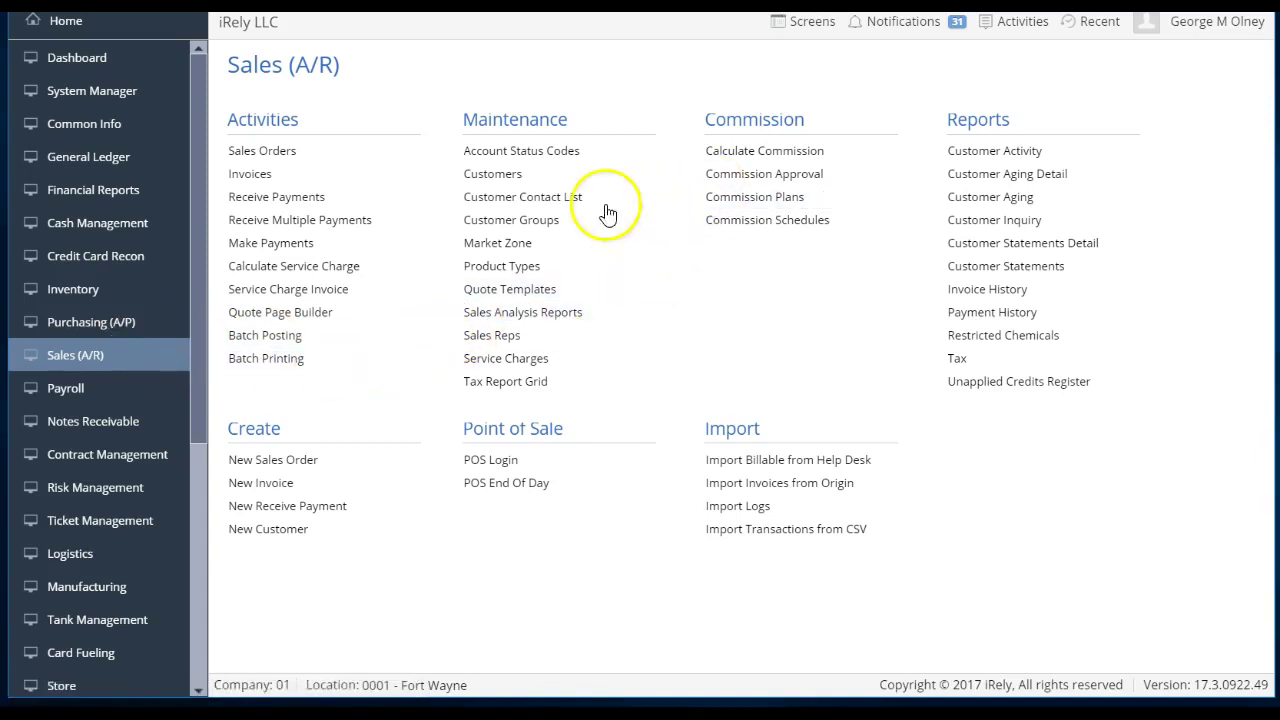
- Open the vendor's customer record from the Customers list and view its Activities, which list zero entries
left_click(533, 181)
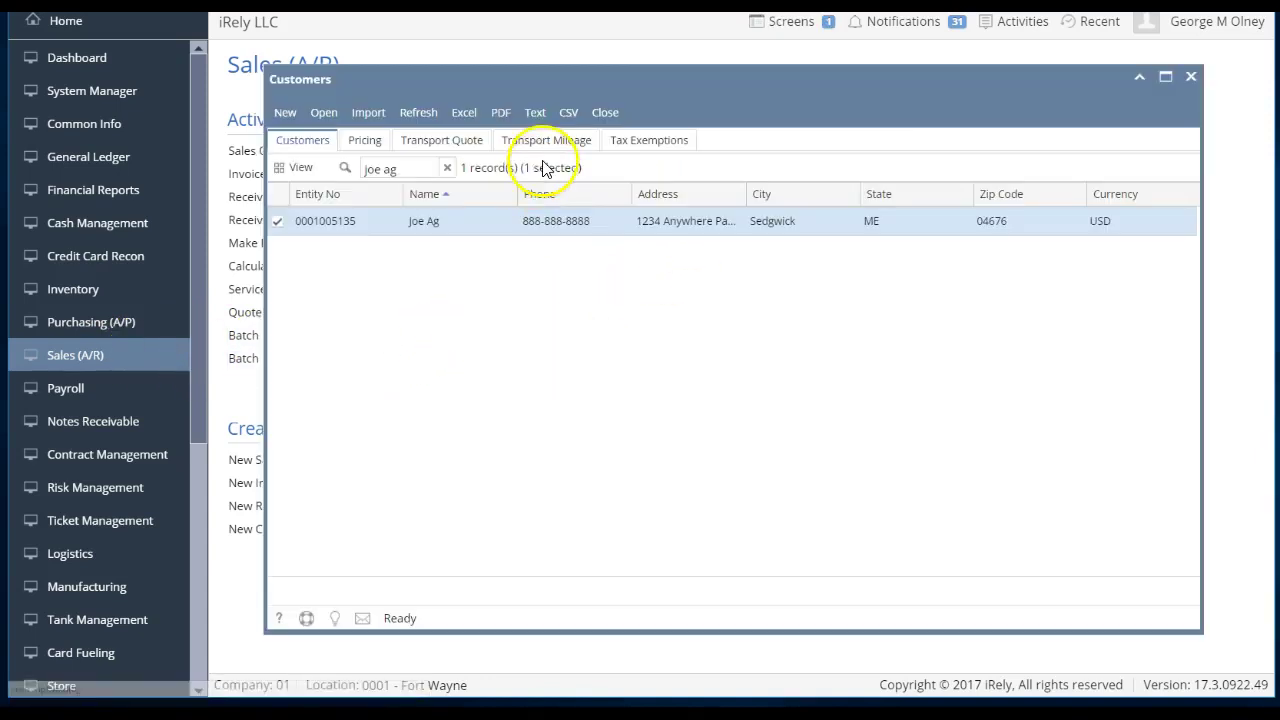
double_click(433, 222)
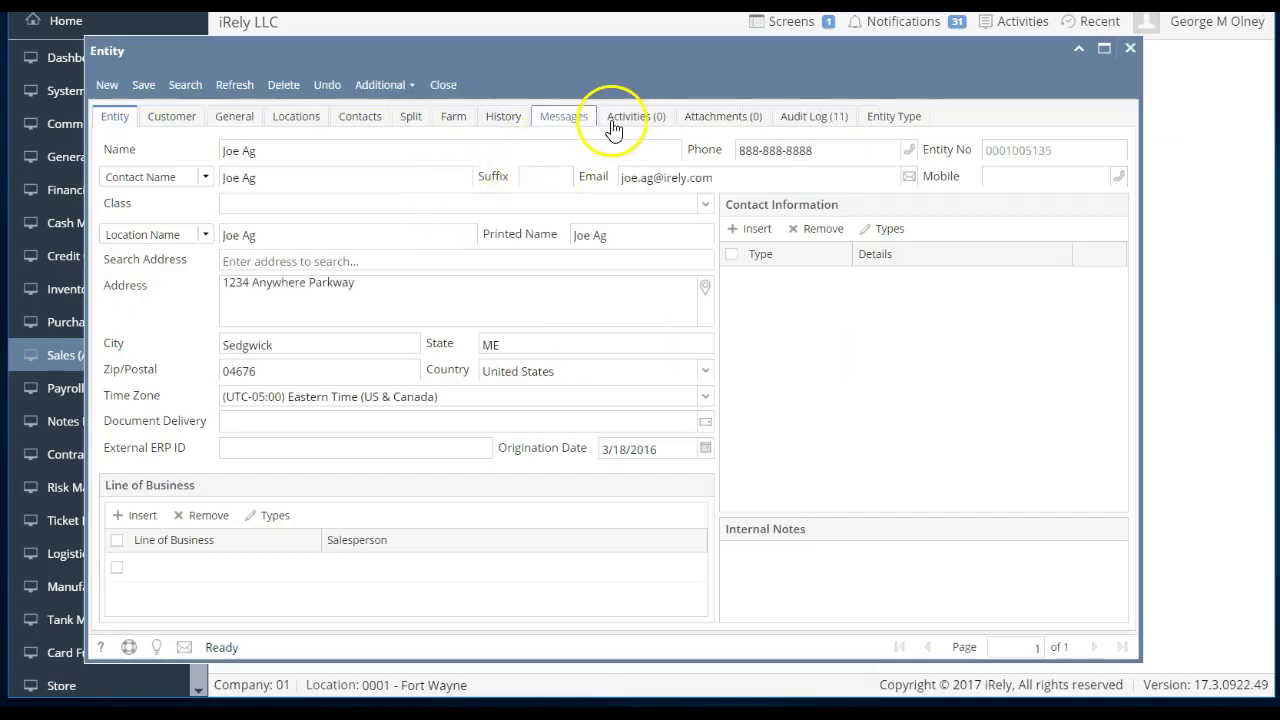
left_click(621, 122)
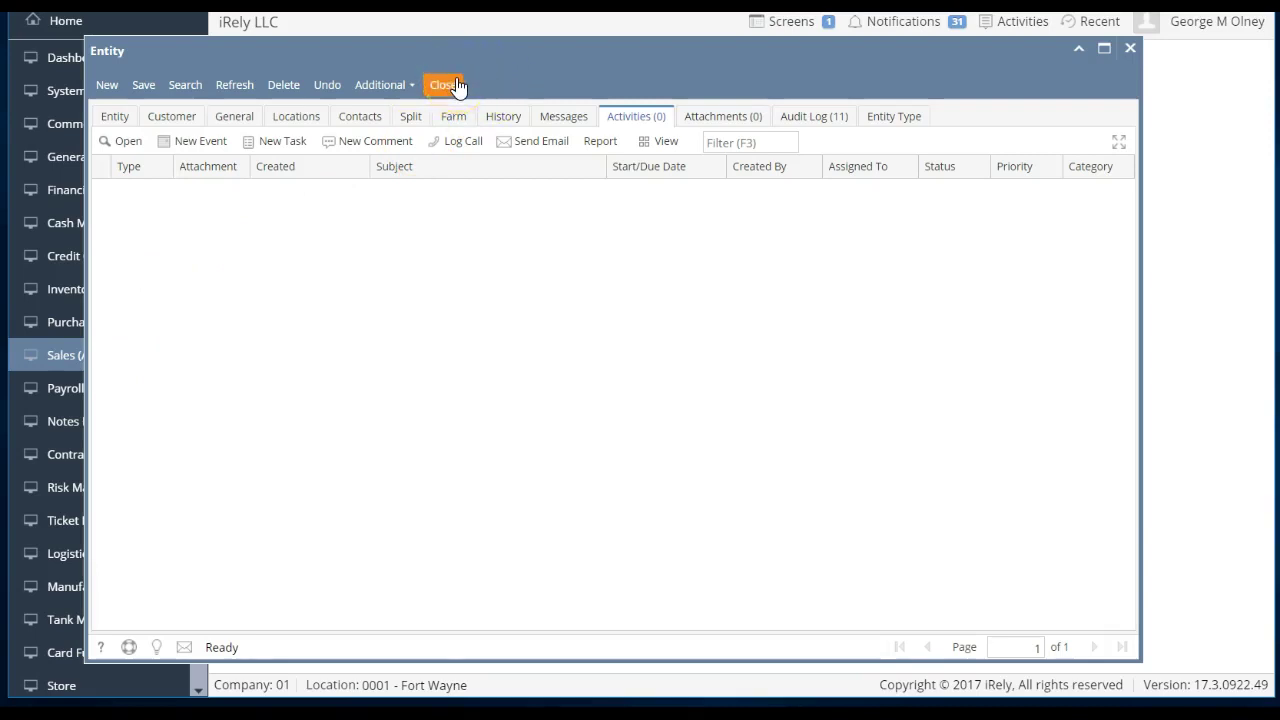
- Open the entity's Invoice message in its detail form from the Messages list
left_click(574, 118)
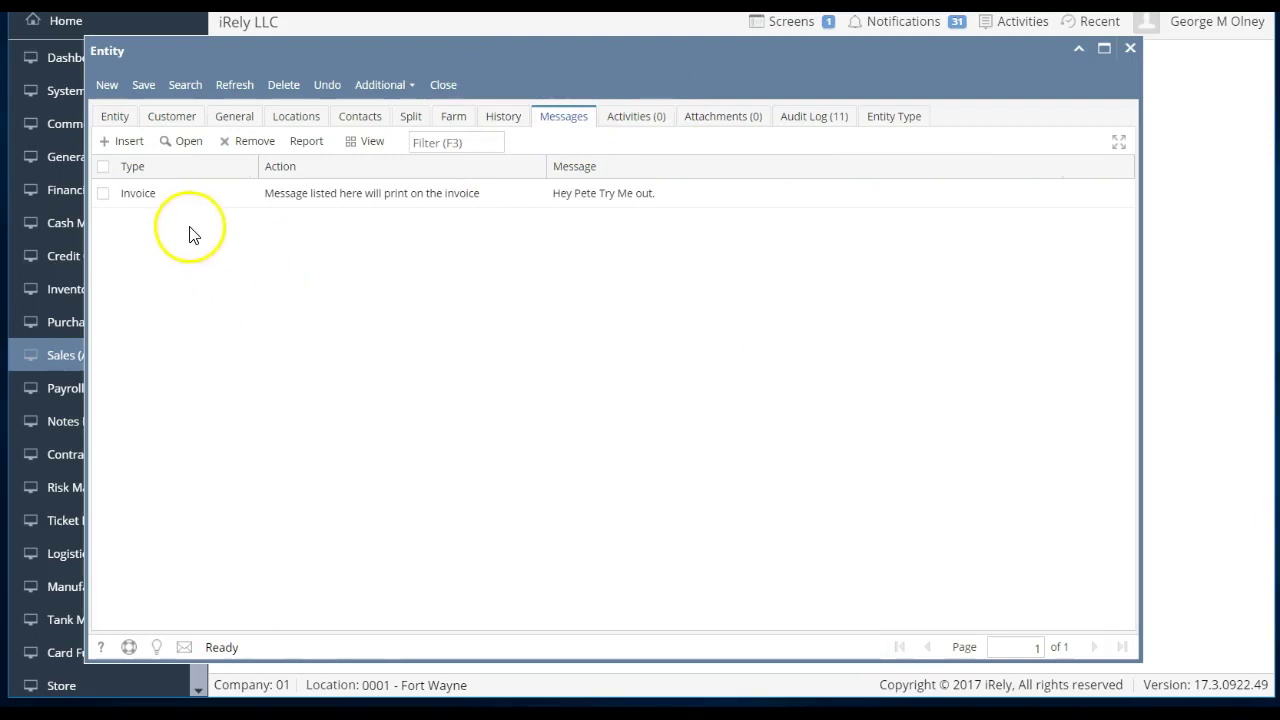
left_click(241, 205)
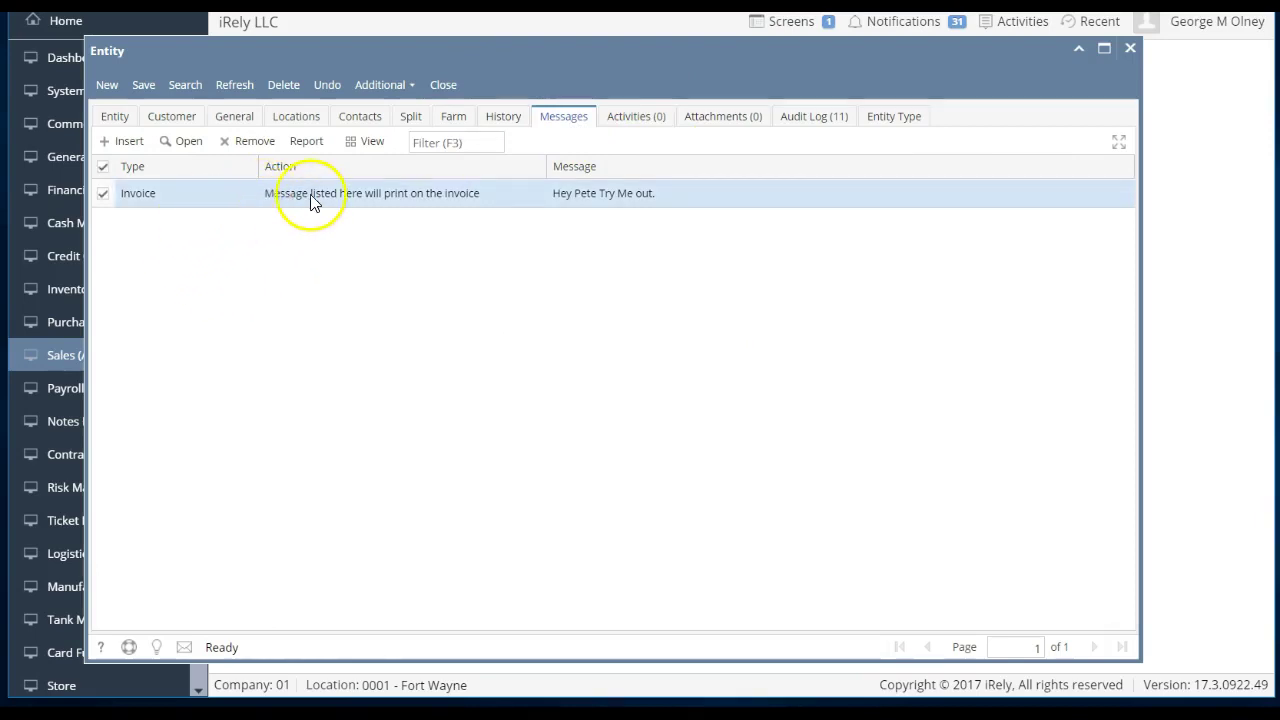
left_click(127, 144)
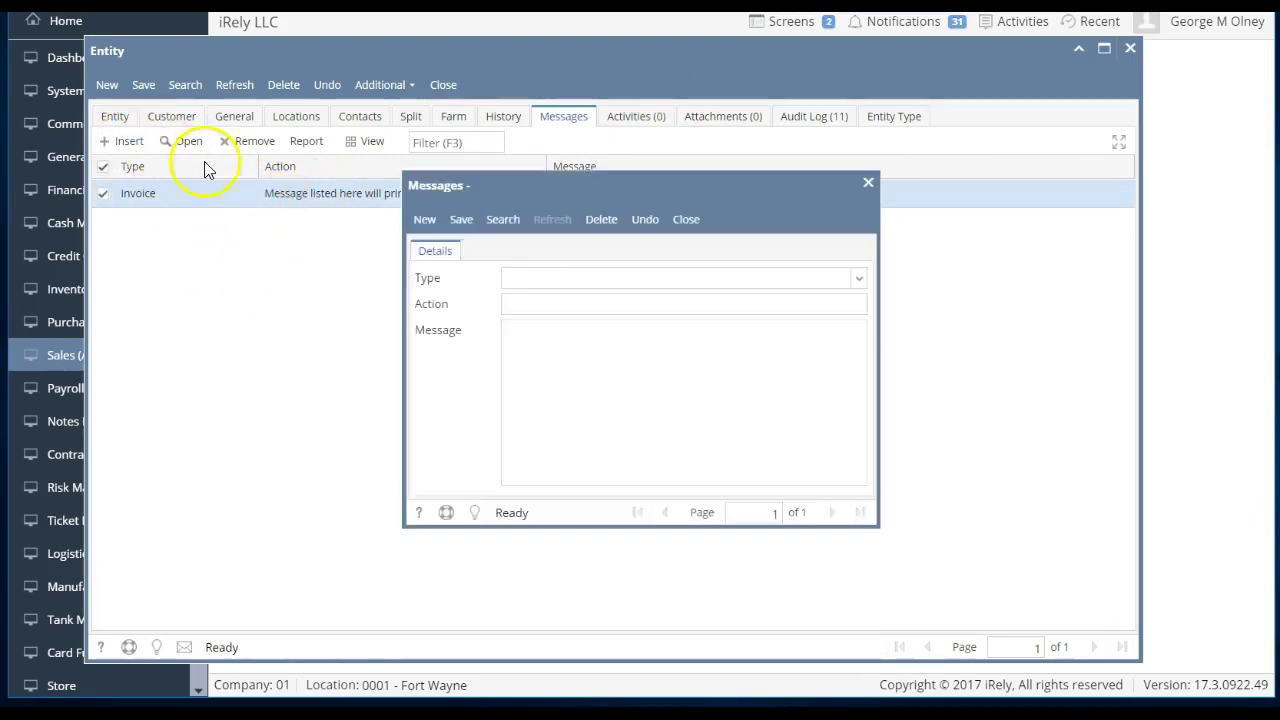
- Browse the message types, pick Payments, then close the form without saving and close the entity record
left_click(866, 279)
scroll(791, 334, "down", 3)
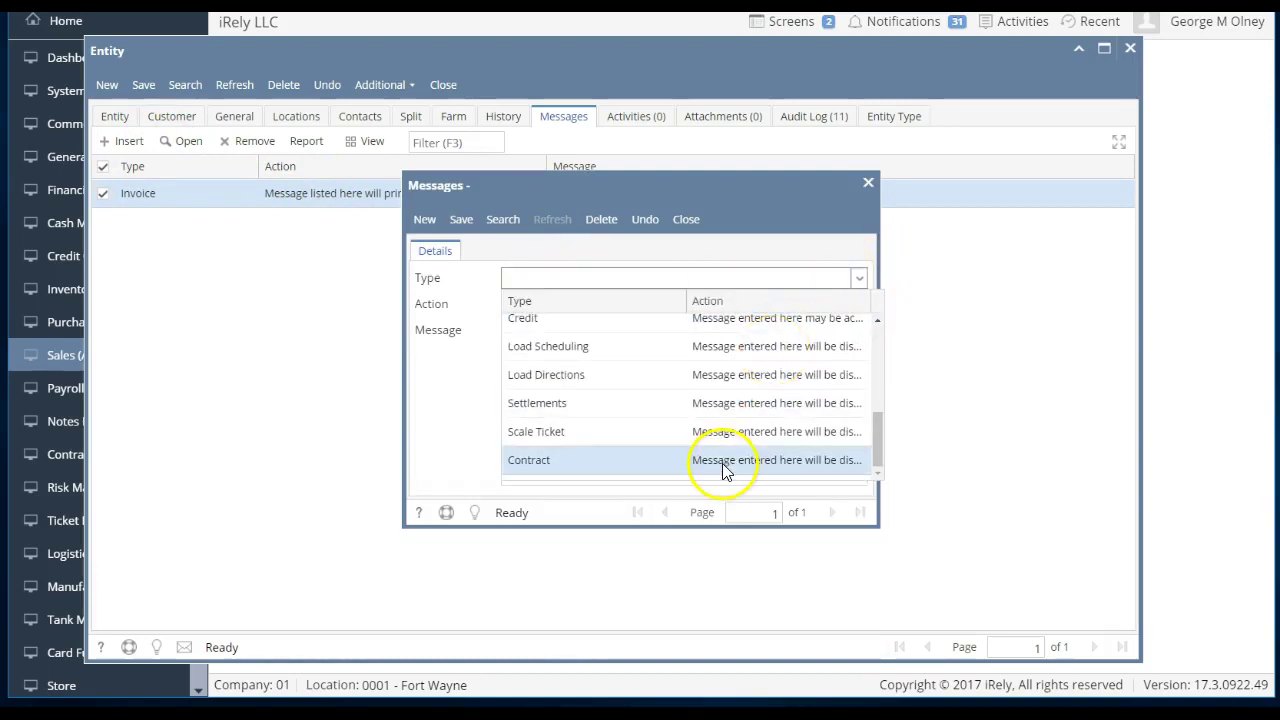
scroll(725, 465, "up", 3)
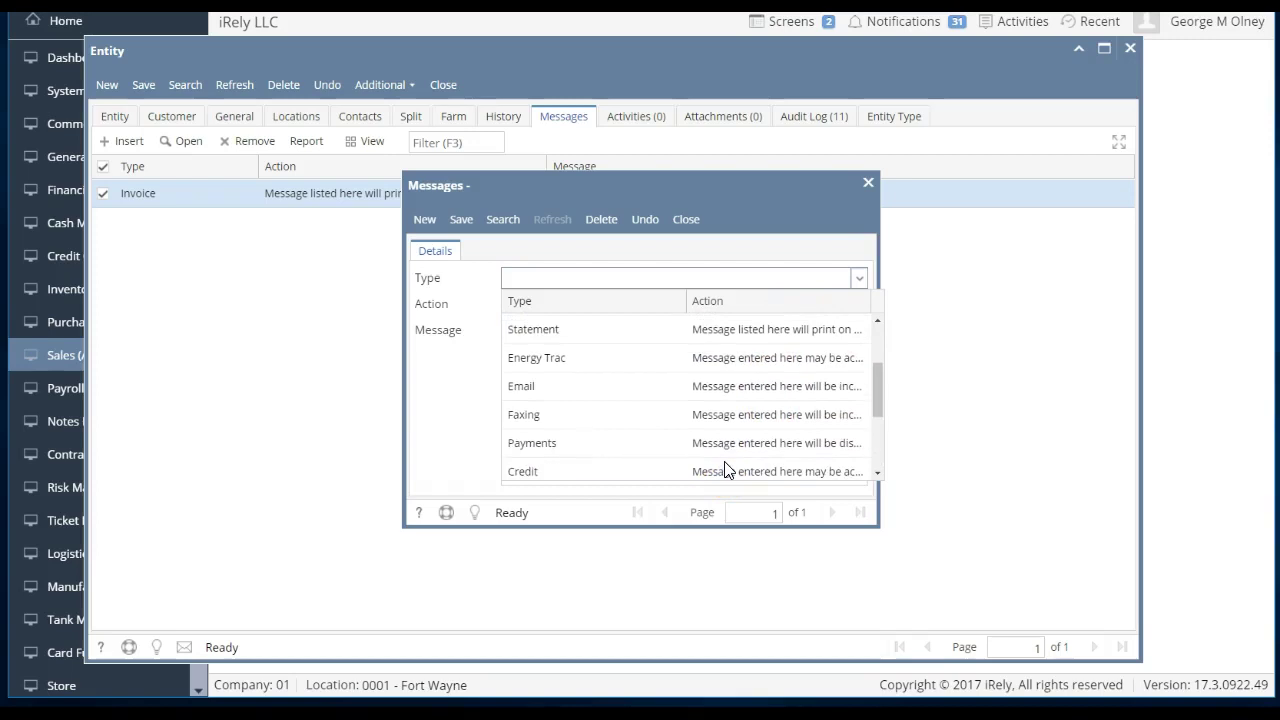
left_click(713, 450)
scroll(713, 450, "up", 2)
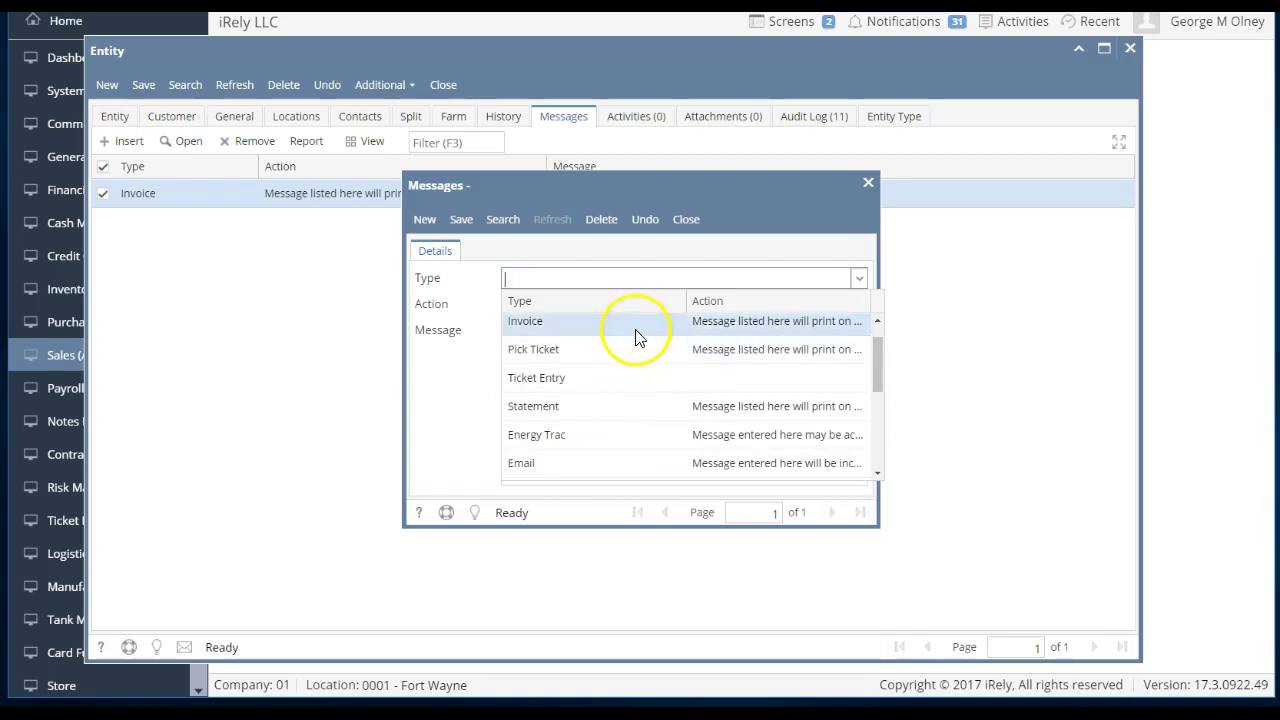
left_click(685, 220)
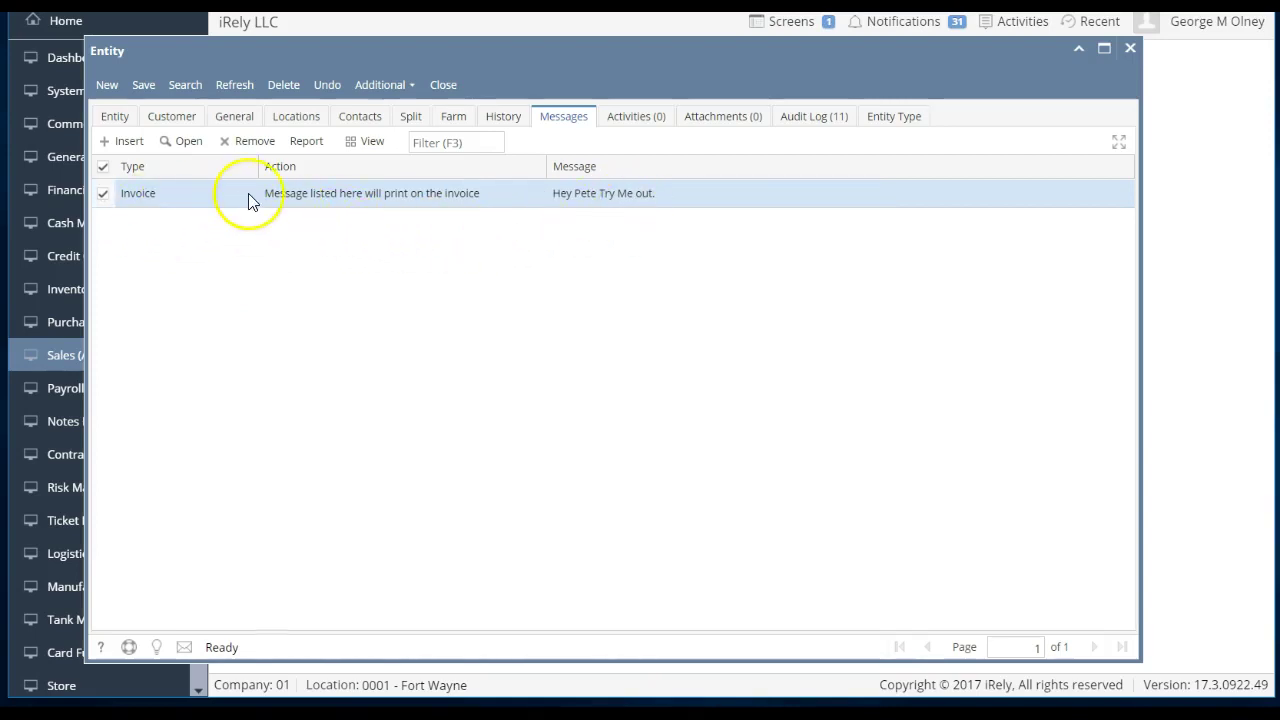
left_click(442, 88)
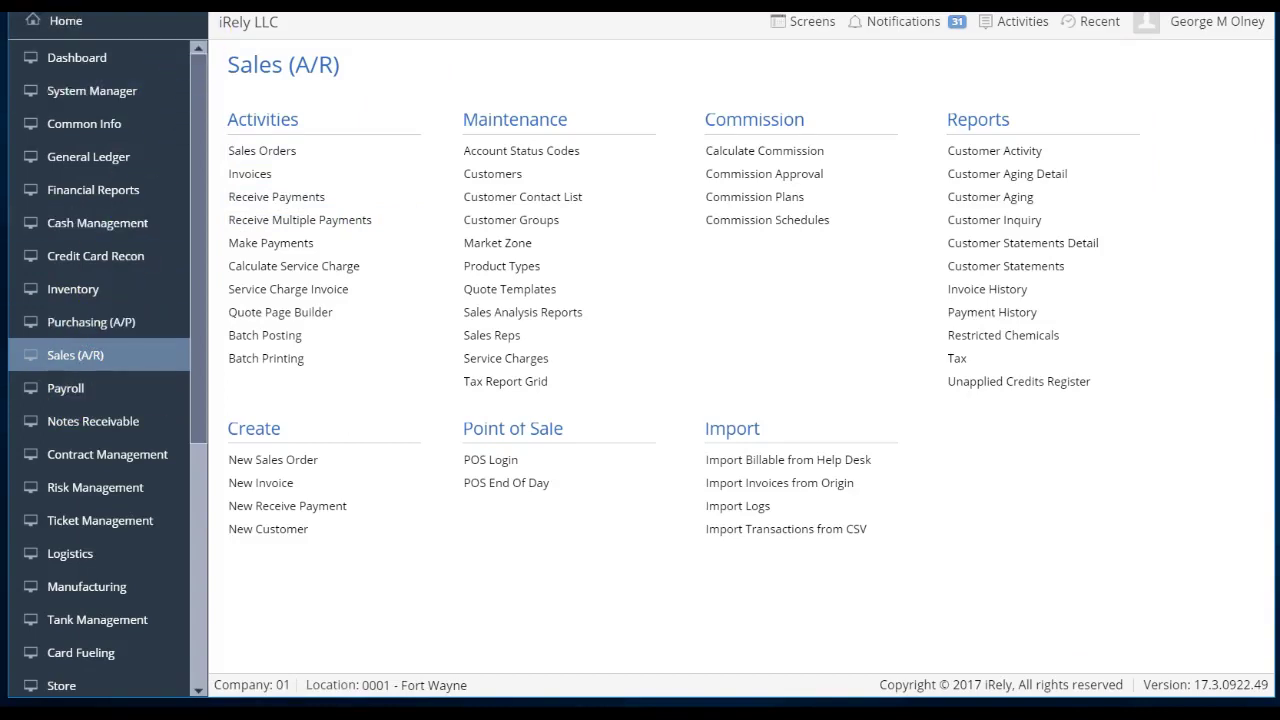
- Load the i21 sign-in page in a new Chrome tab
key("ctrl+t")
type("sou")
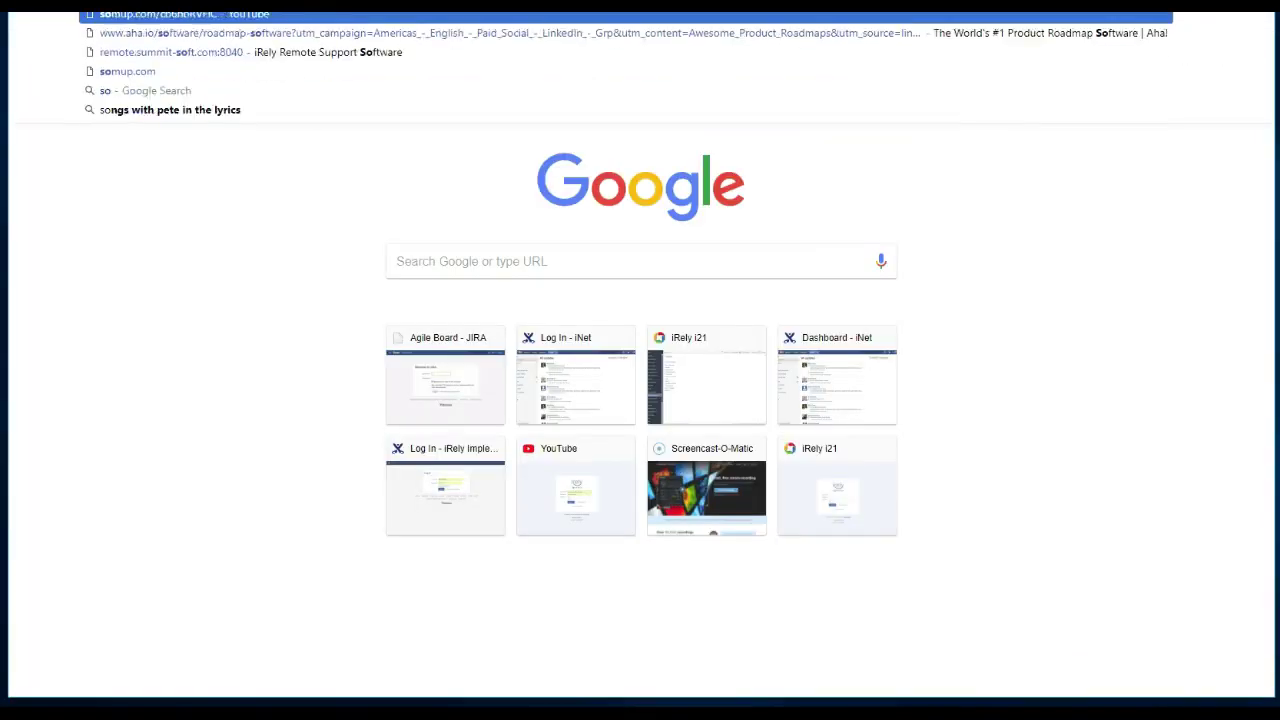
type("r")
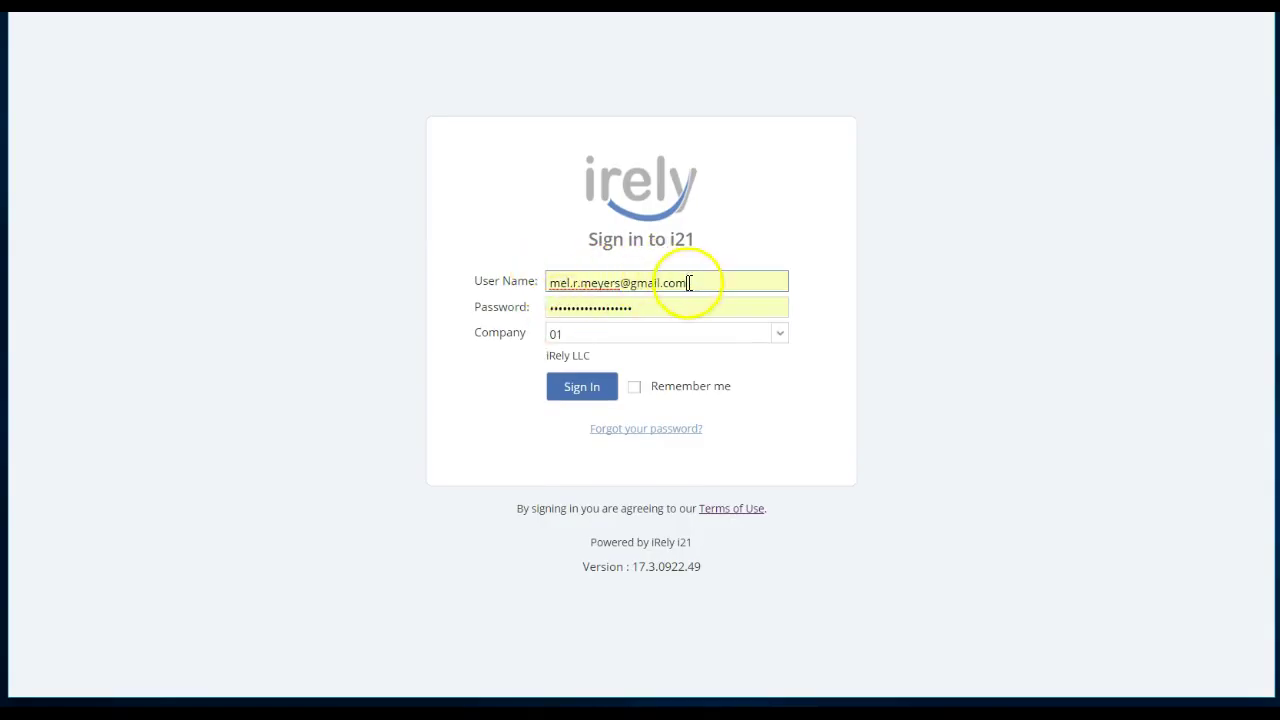
- Sign into the i21 portal with the vendor contact's e-mail login and password
triple_click(686, 282)
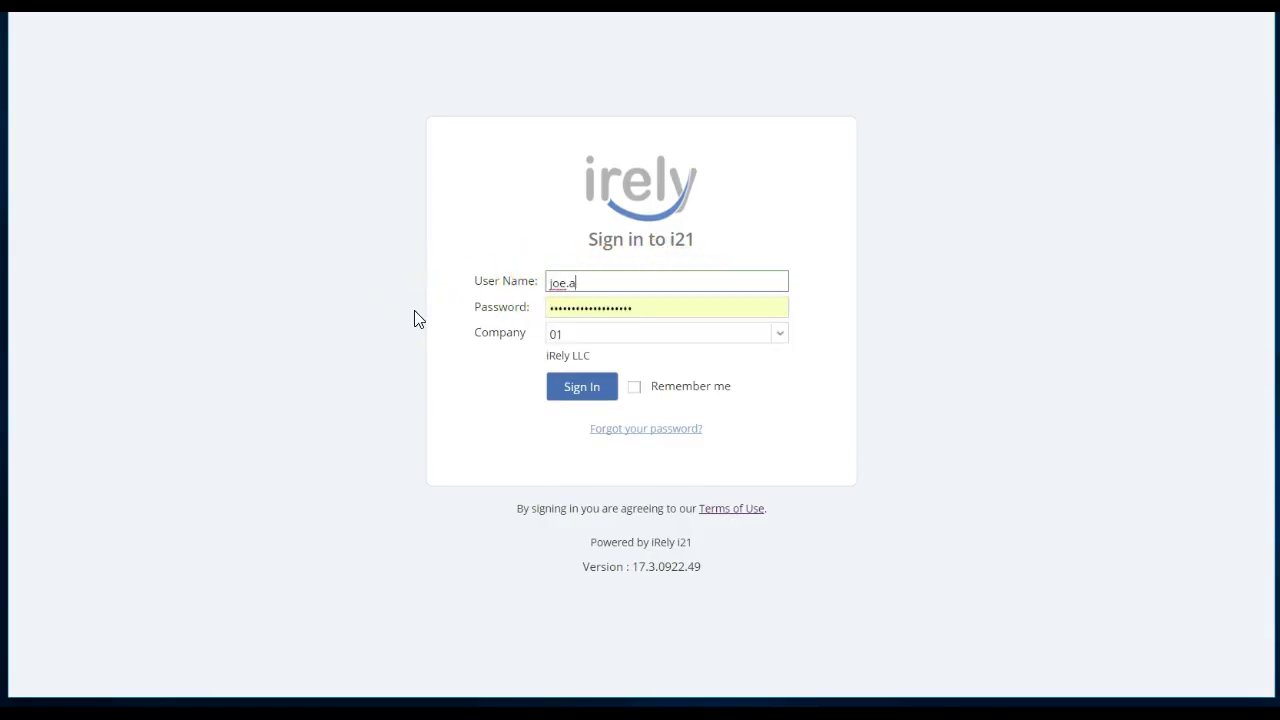
key("Tab")
type("•••")
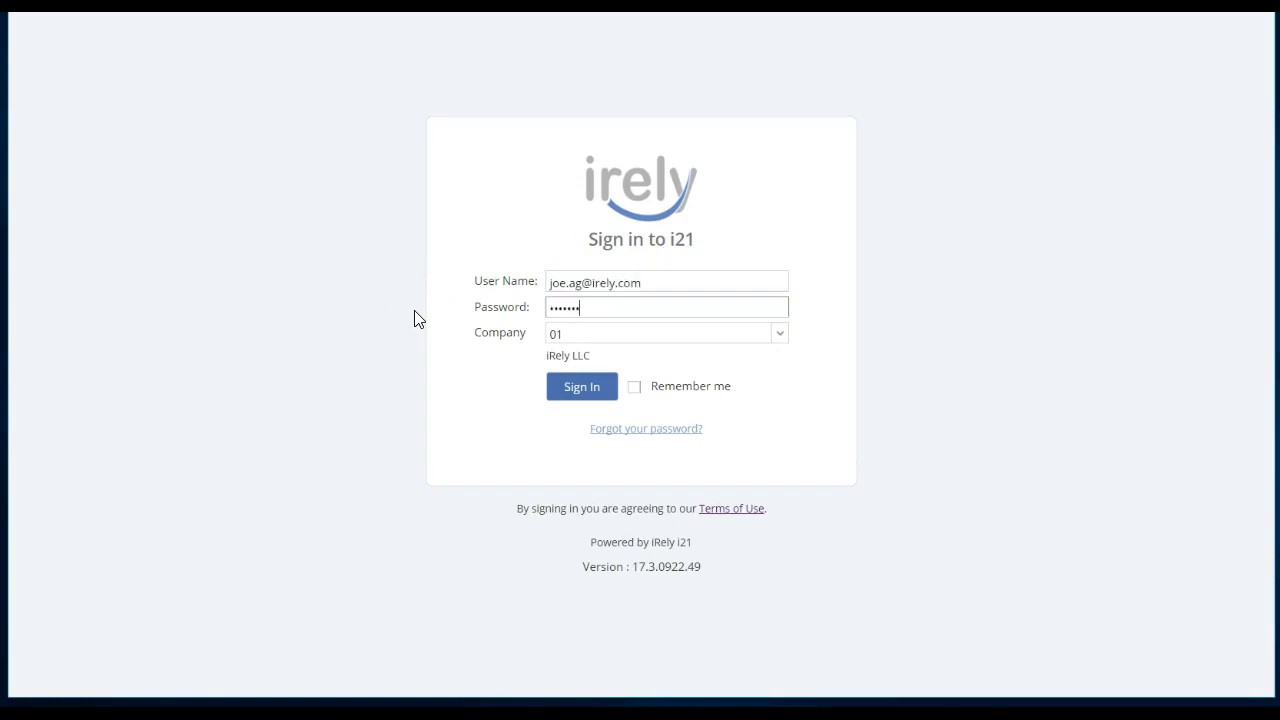
key("Return")
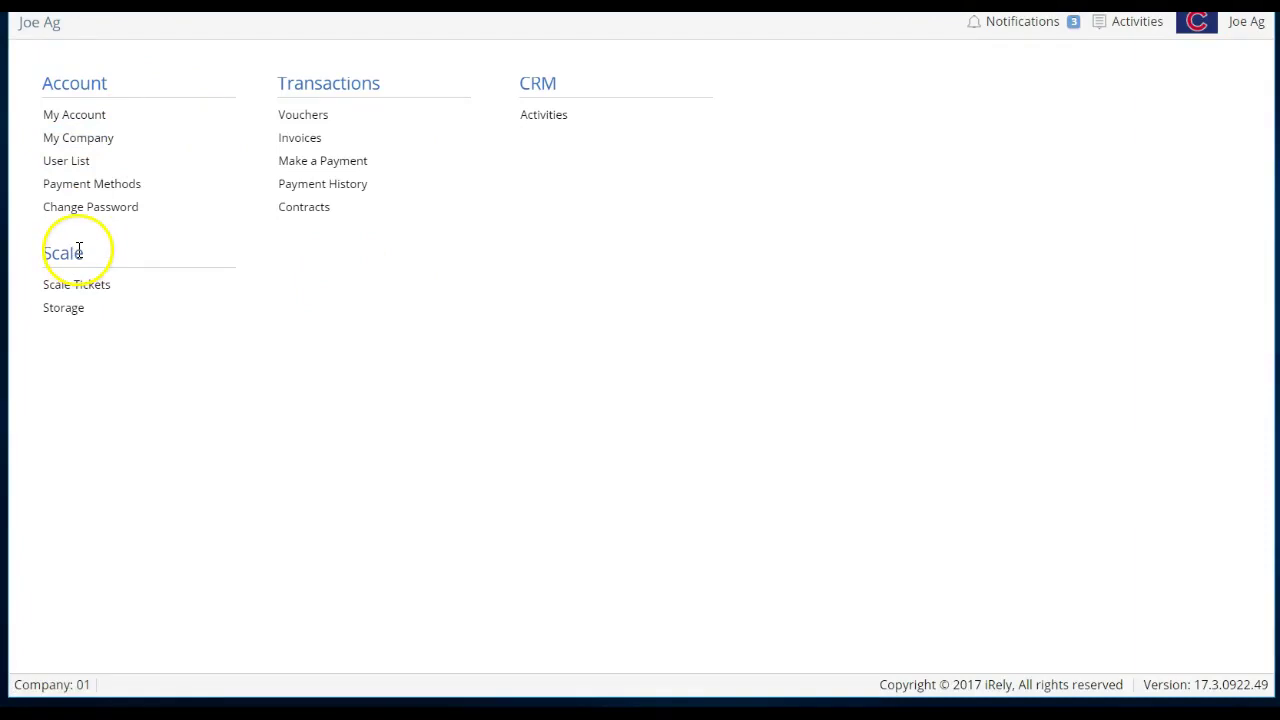
left_click(327, 121)
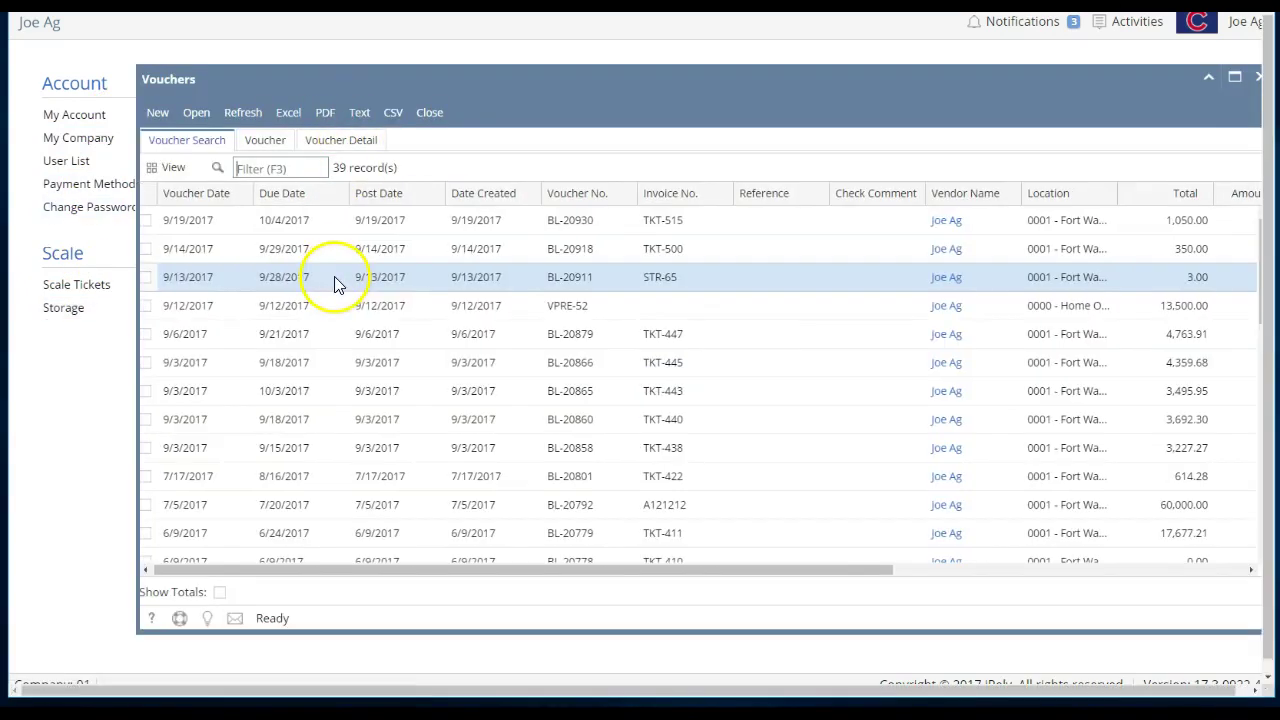
scroll(350, 335, "down", 2)
scroll(360, 340, "down", 3)
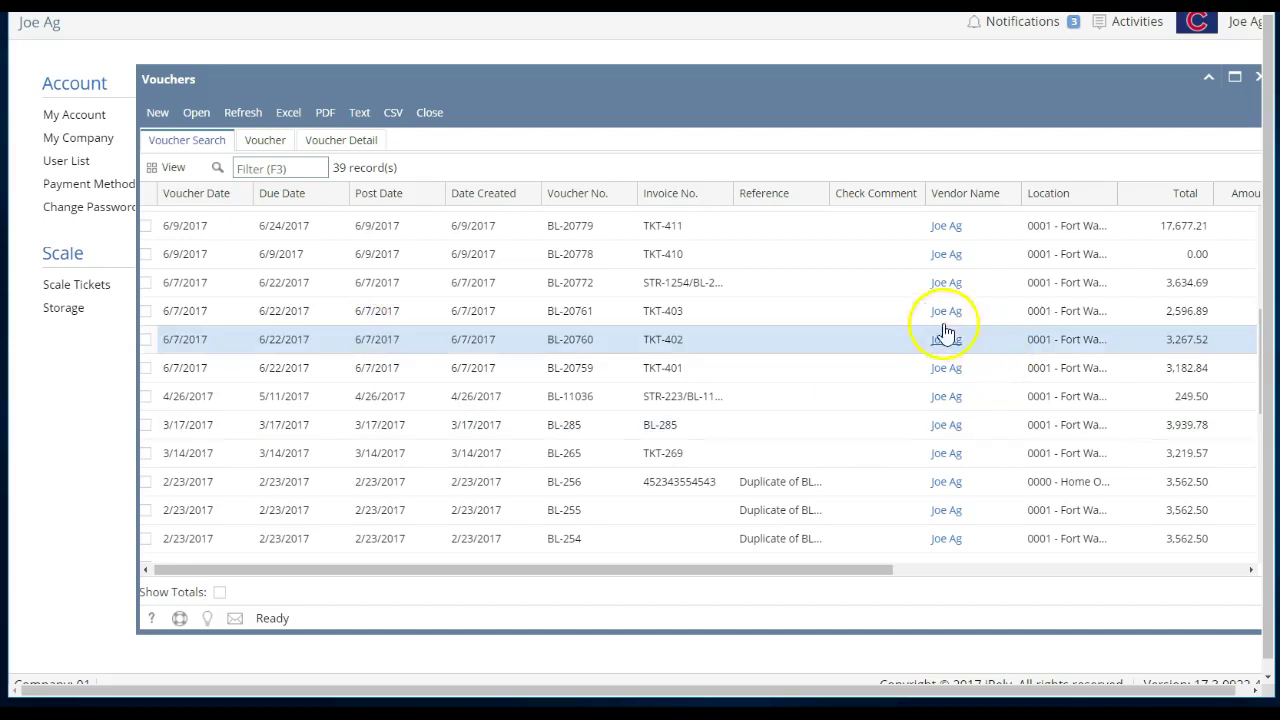
double_click(874, 358)
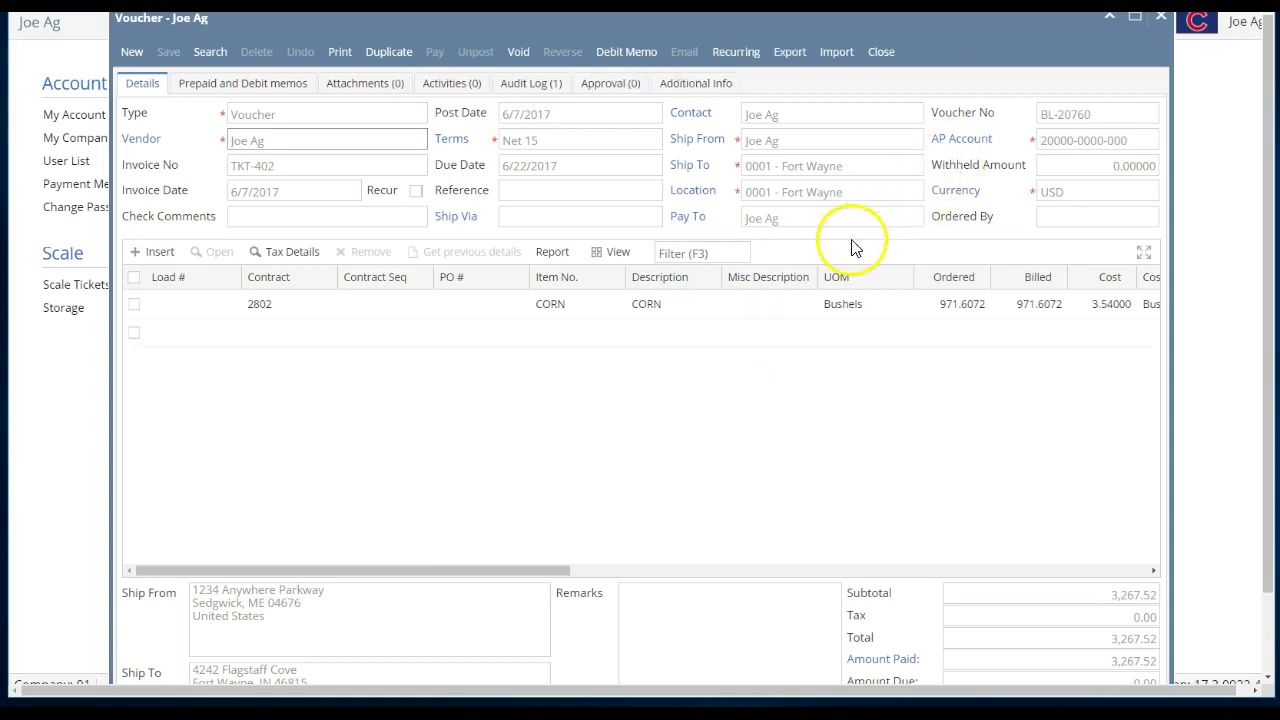
left_click(886, 662)
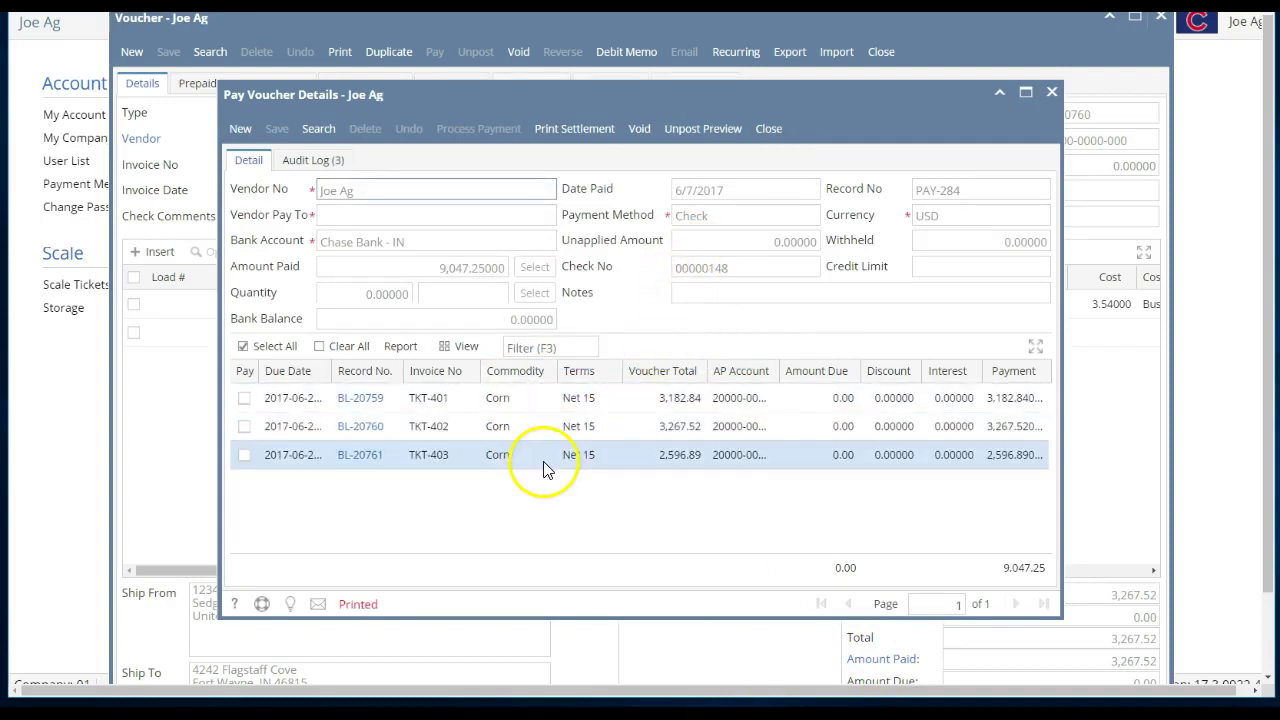
left_click(770, 128)
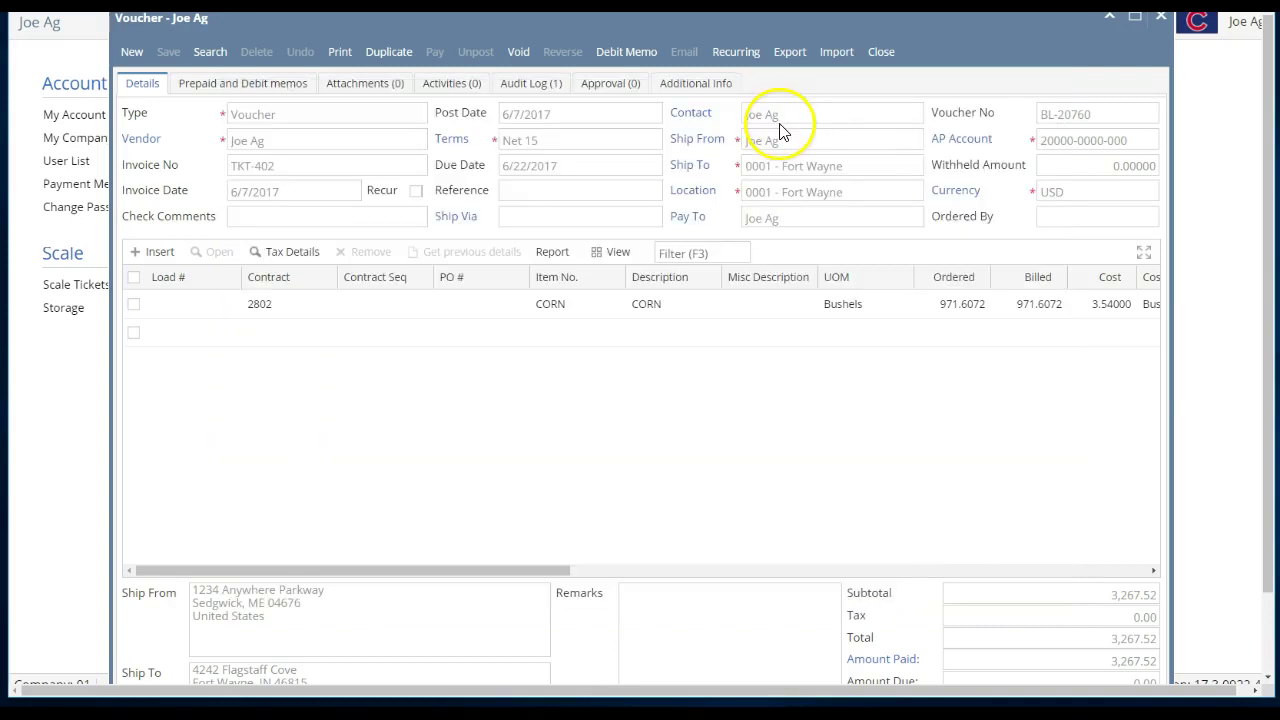
left_click(880, 52)
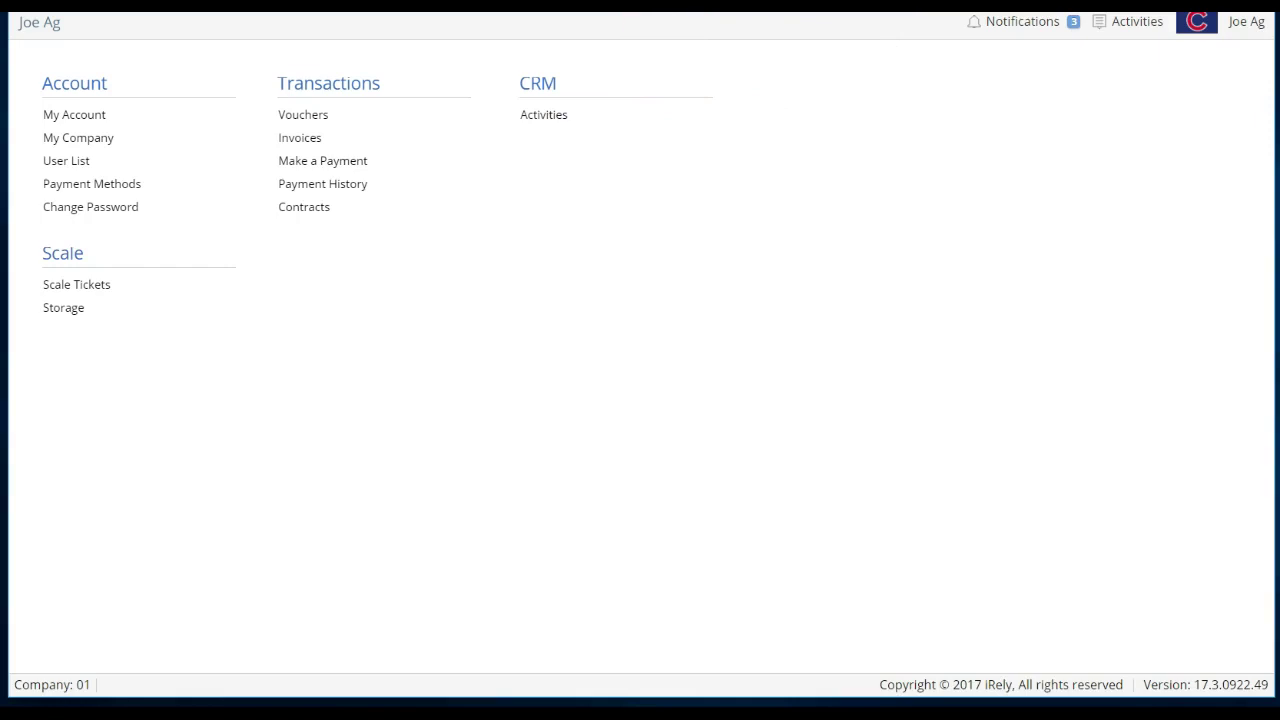
left_click(606, 117)
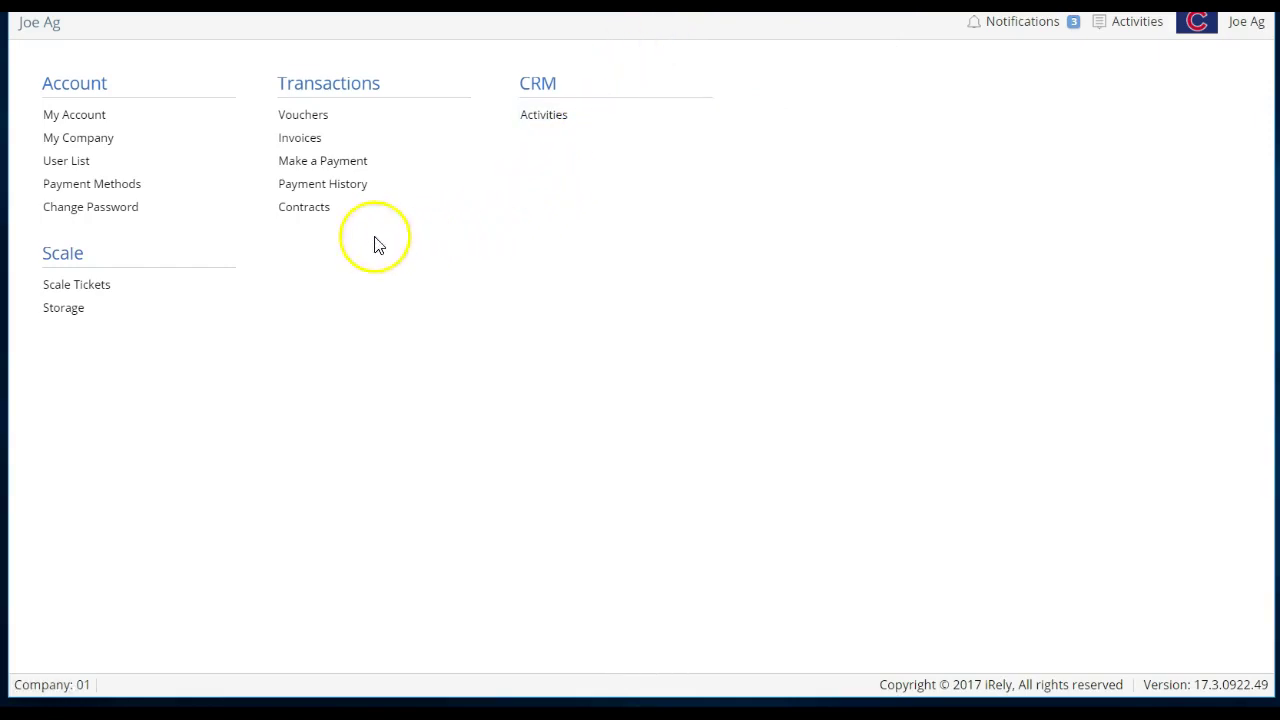